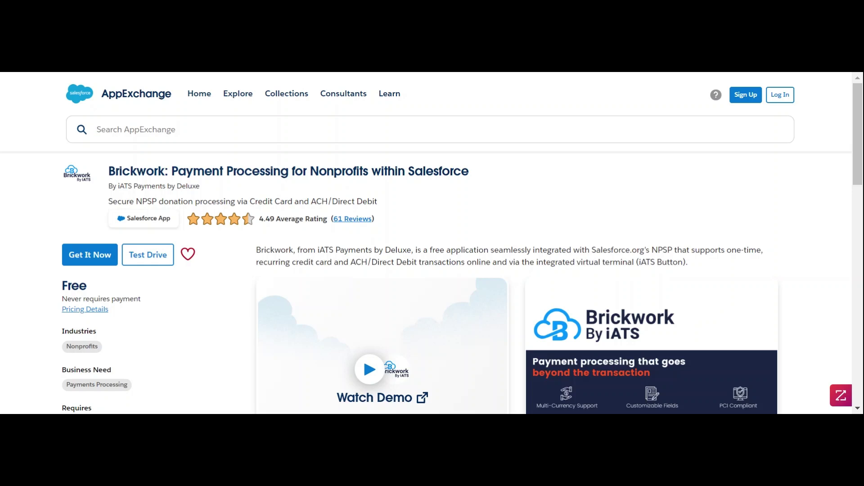
Step: Examine the Brickwork AppExchange listing, including its highlights, provider and pricing details, and the preview image carousel
{"action": "scroll", "coordinate": [405, 208], "scroll_direction": "down", "scroll_amount": 15}
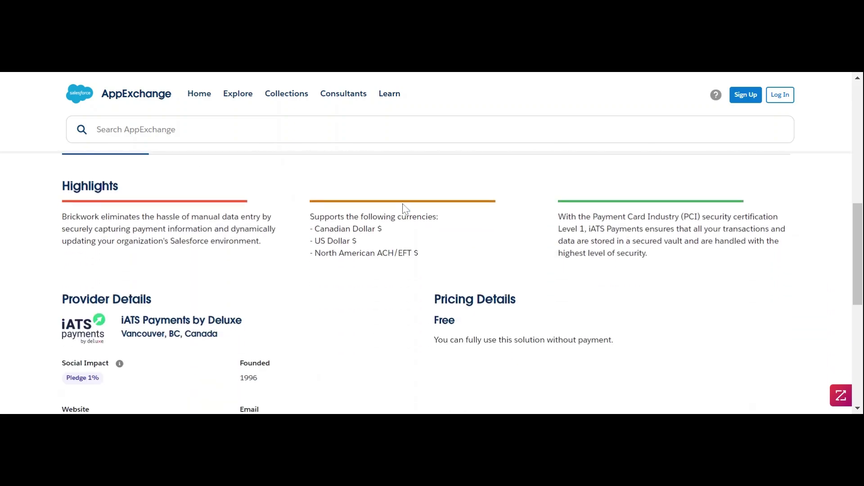
{"action": "scroll", "coordinate": [405, 208], "scroll_direction": "down", "scroll_amount": 3}
{"action": "scroll", "coordinate": [406, 208], "scroll_direction": "up", "scroll_amount": 8}
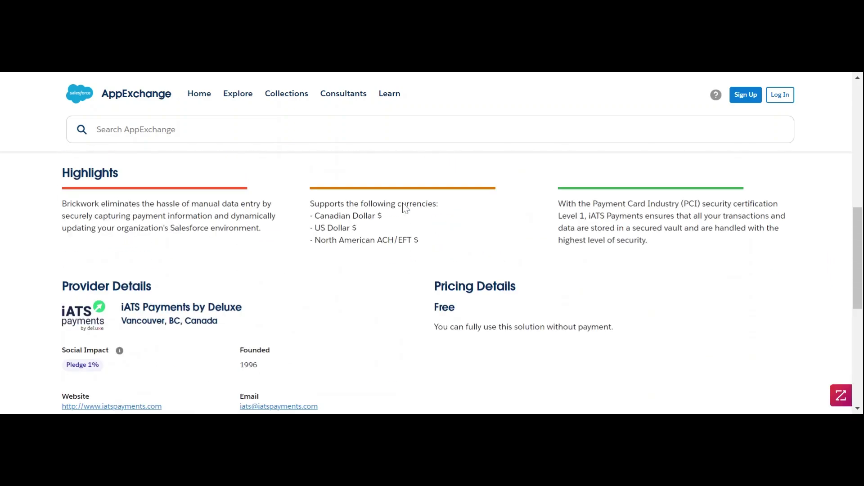
{"action": "scroll", "coordinate": [405, 209], "scroll_direction": "up", "scroll_amount": 8}
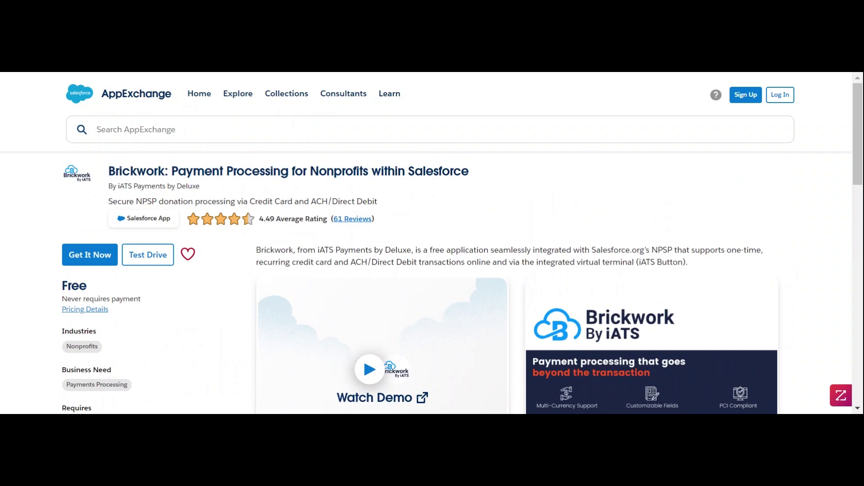
{"action": "scroll", "coordinate": [226, 299], "scroll_direction": "down", "scroll_amount": 2}
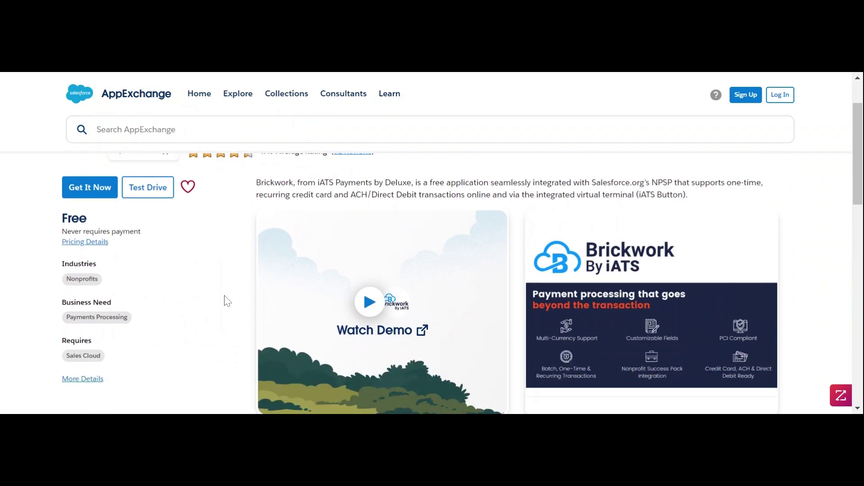
{"action": "scroll", "coordinate": [687, 257], "scroll_direction": "down", "scroll_amount": 2}
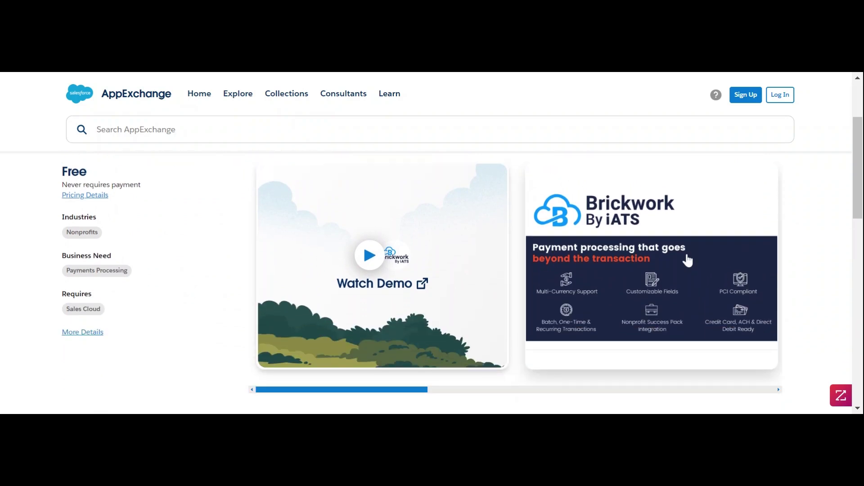
{"action": "left_click_drag", "start_coordinate": [411, 374], "coordinate": [473, 376]}
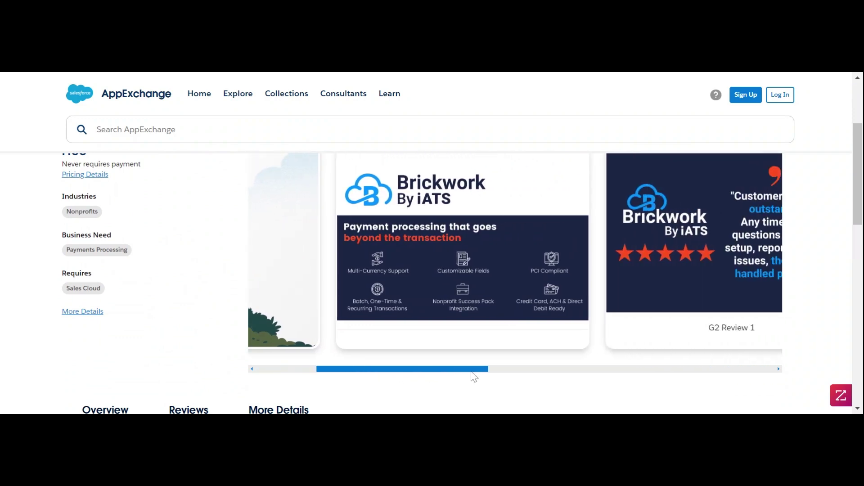
{"action": "scroll", "coordinate": [534, 148], "scroll_direction": "up", "scroll_amount": 4}
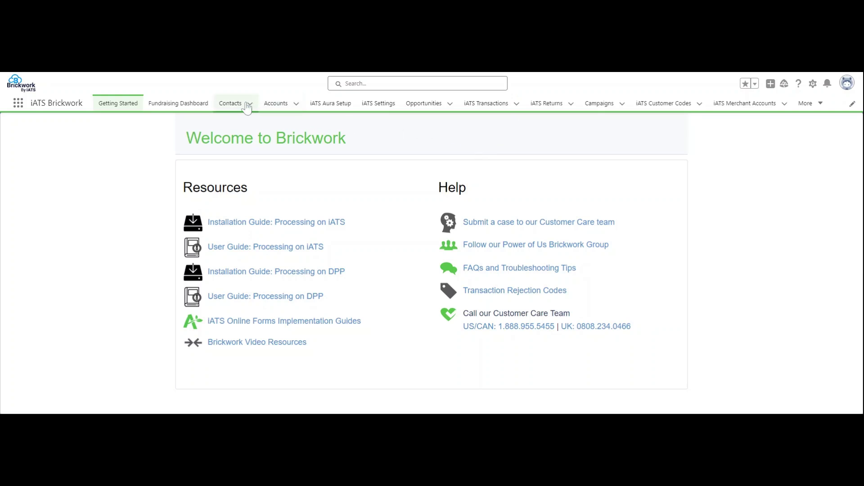
Step: Open the first recently viewed contact and review its details, iATS transactions, customer codes, opportunities and receipts
{"action": "left_click", "coordinate": [230, 104]}
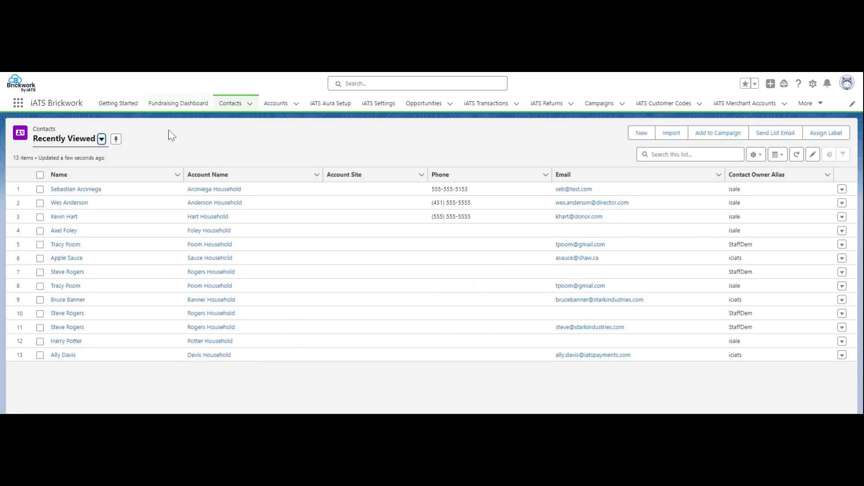
{"action": "left_click", "coordinate": [88, 193]}
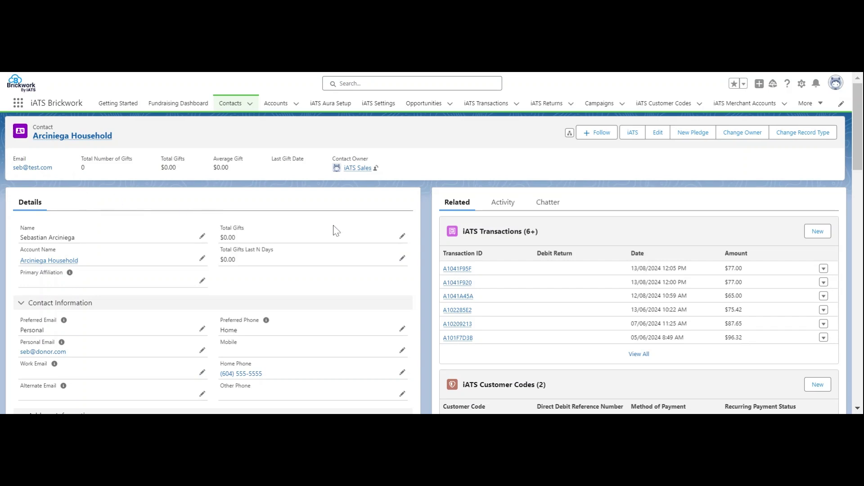
{"action": "scroll", "coordinate": [588, 264], "scroll_direction": "down", "scroll_amount": 2}
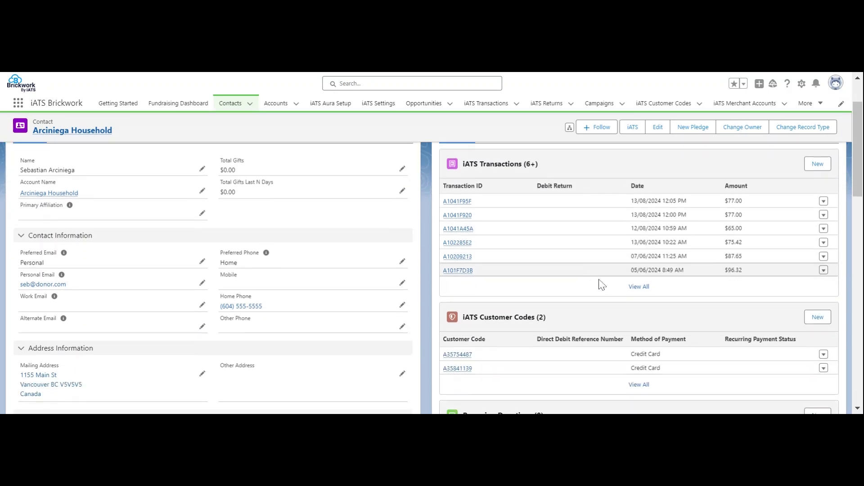
{"action": "scroll", "coordinate": [618, 288], "scroll_direction": "down", "scroll_amount": 2}
{"action": "scroll", "coordinate": [618, 268], "scroll_direction": "down", "scroll_amount": 6}
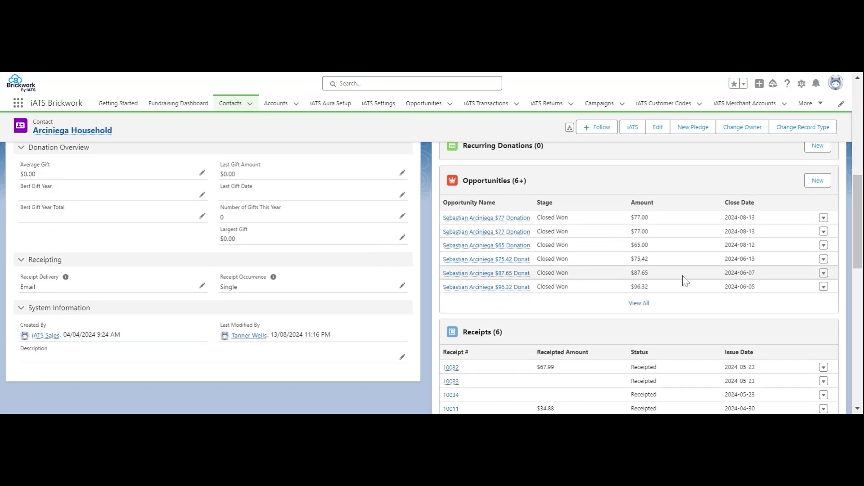
{"action": "mouse_move", "coordinate": [508, 275]}
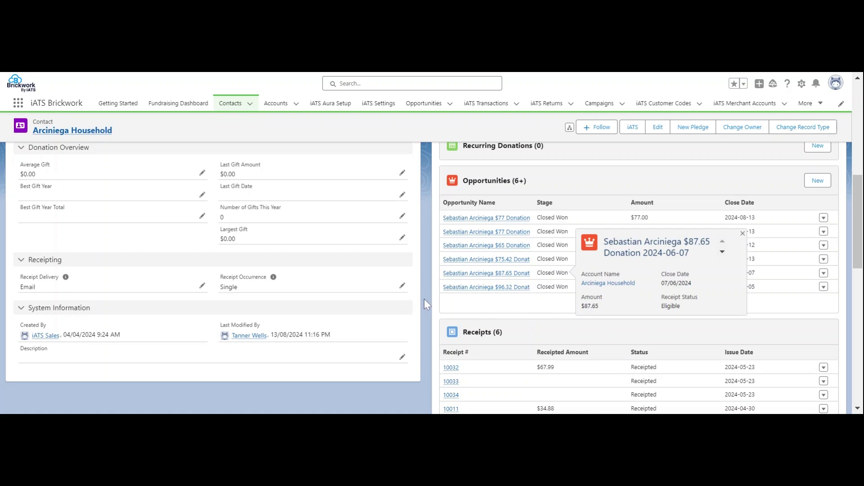
{"action": "scroll", "coordinate": [412, 284], "scroll_direction": "up", "scroll_amount": 6}
{"action": "scroll", "coordinate": [412, 283], "scroll_direction": "up", "scroll_amount": 4}
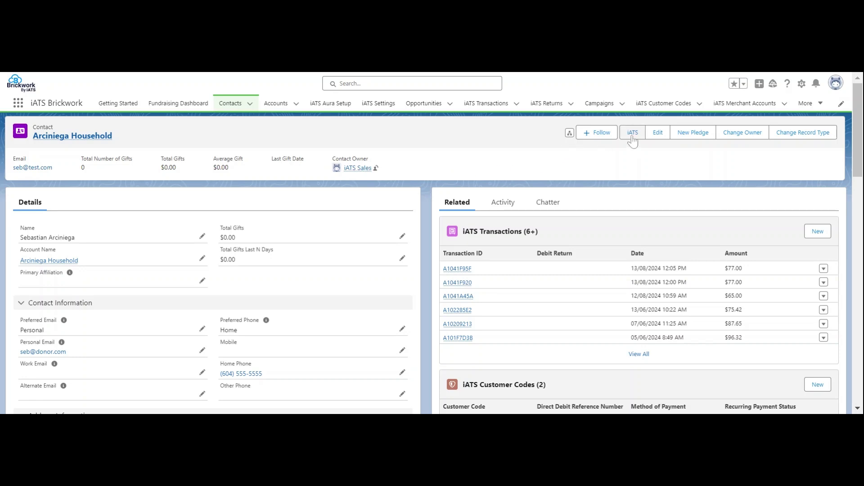
Step: Open the Demo Campaign record and review its related attachments, opportunities and campaign members
{"action": "left_click", "coordinate": [598, 106]}
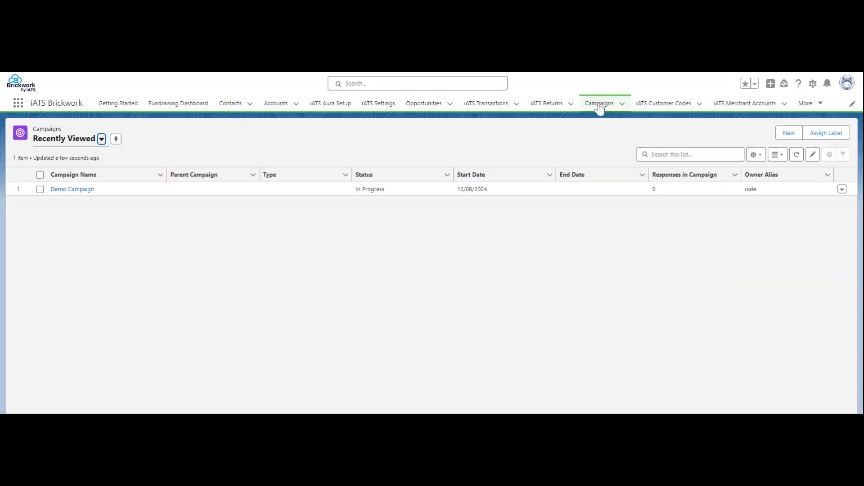
{"action": "left_click", "coordinate": [89, 190]}
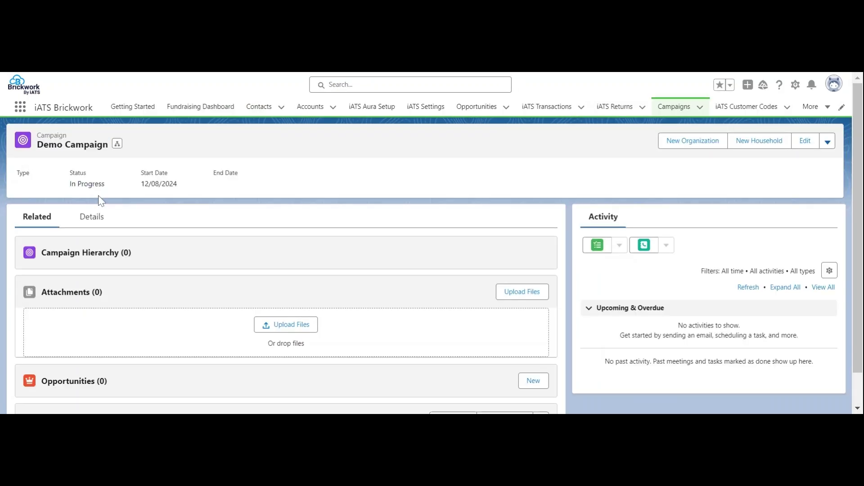
{"action": "scroll", "coordinate": [175, 251], "scroll_direction": "down", "scroll_amount": 2}
{"action": "scroll", "coordinate": [180, 249], "scroll_direction": "up", "scroll_amount": 2}
{"action": "scroll", "coordinate": [148, 229], "scroll_direction": "down", "scroll_amount": 2}
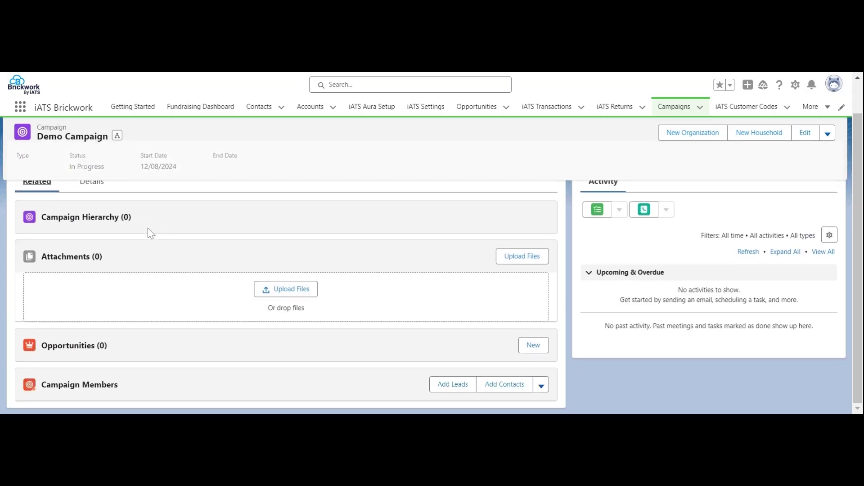
{"action": "scroll", "coordinate": [148, 231], "scroll_direction": "up", "scroll_amount": 2}
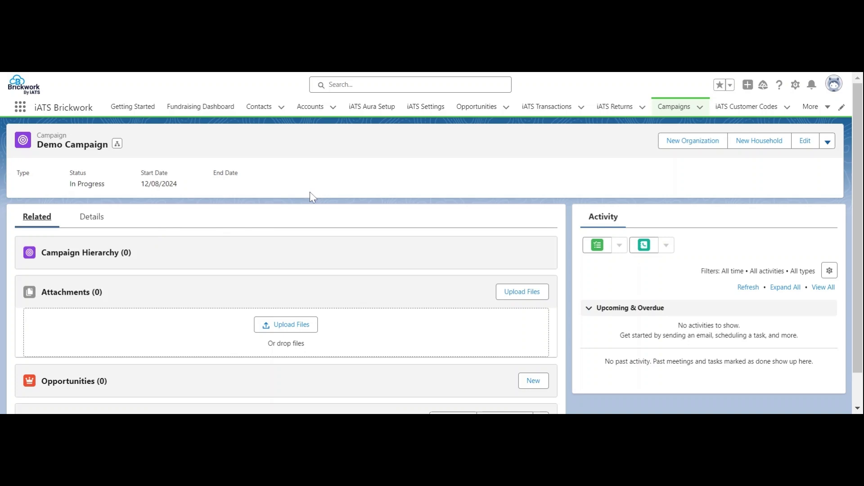
Step: Go to the reports area, list all folders and open the IATS Brickwork Reports folder
{"action": "left_click", "coordinate": [823, 108]}
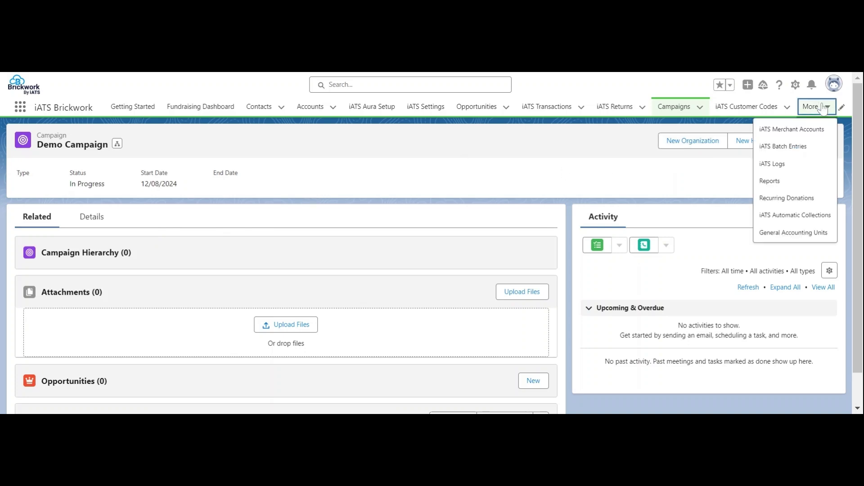
{"action": "left_click", "coordinate": [780, 185]}
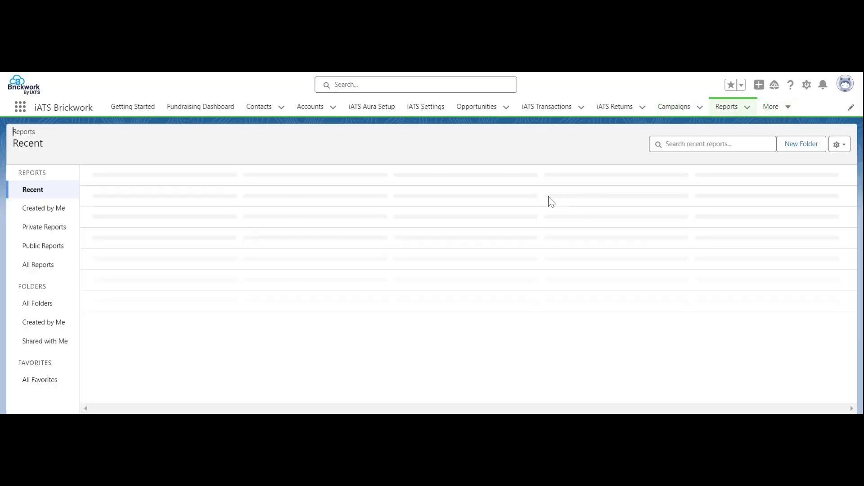
{"action": "left_click", "coordinate": [55, 307]}
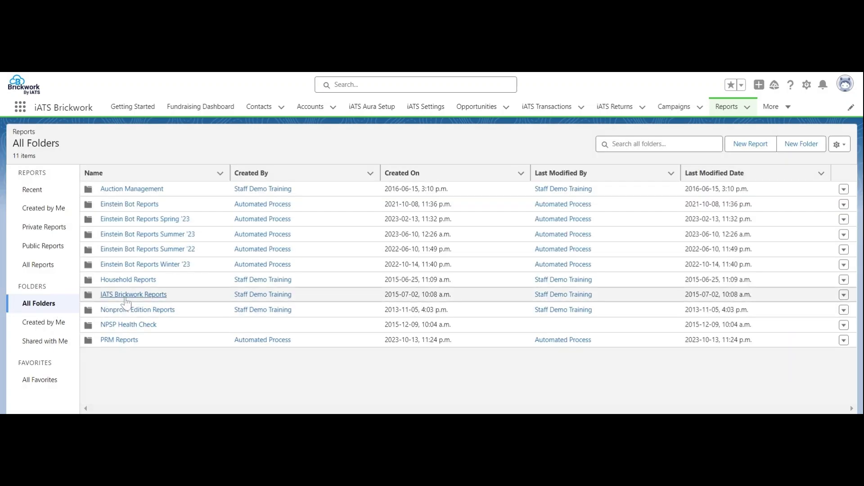
{"action": "left_click", "coordinate": [126, 299]}
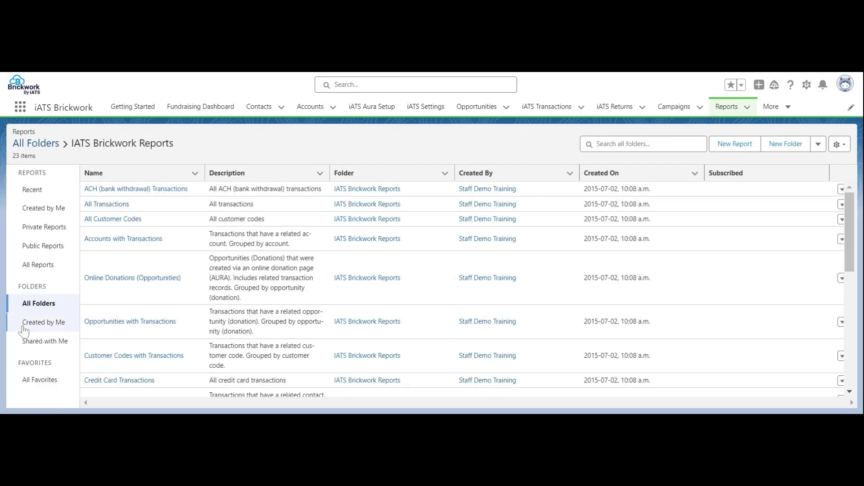
Step: Open the iATS Batch Entry Template - Single Tran report and review its columns through the payment fields
{"action": "scroll", "coordinate": [165, 207], "scroll_direction": "down", "scroll_amount": 2}
{"action": "scroll", "coordinate": [166, 207], "scroll_direction": "down", "scroll_amount": 5}
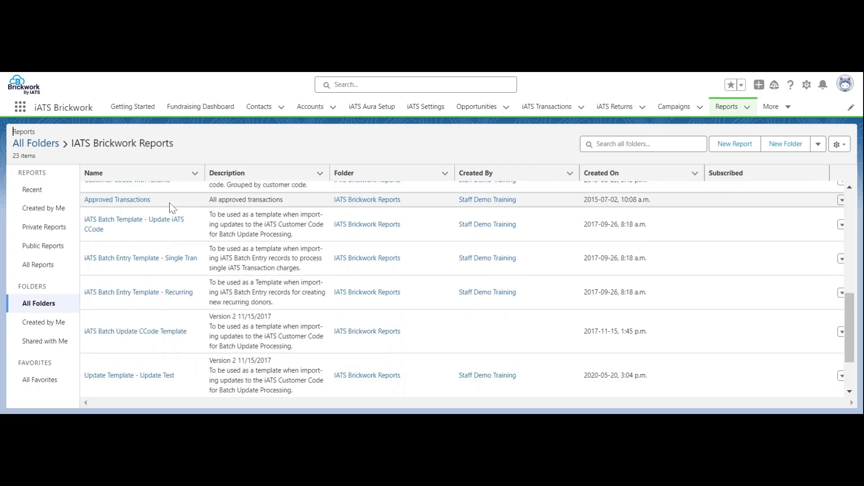
{"action": "scroll", "coordinate": [183, 265], "scroll_direction": "down", "scroll_amount": 2}
{"action": "scroll", "coordinate": [183, 265], "scroll_direction": "up", "scroll_amount": 2}
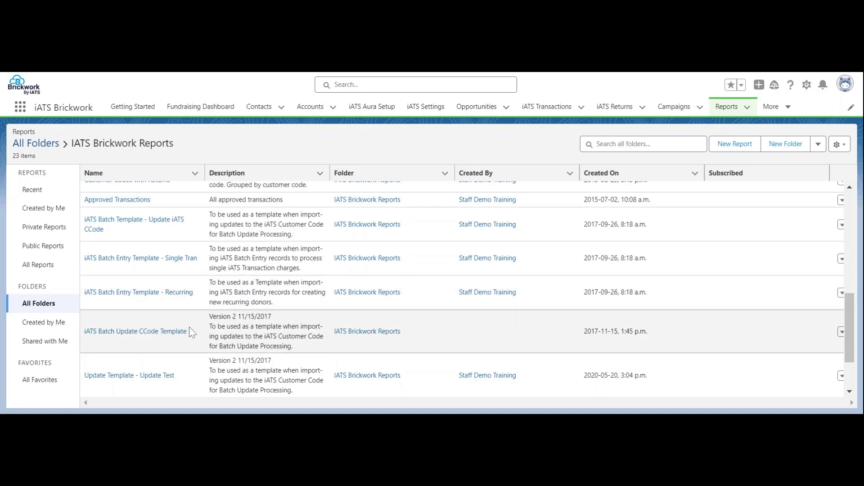
{"action": "left_click", "coordinate": [167, 292]}
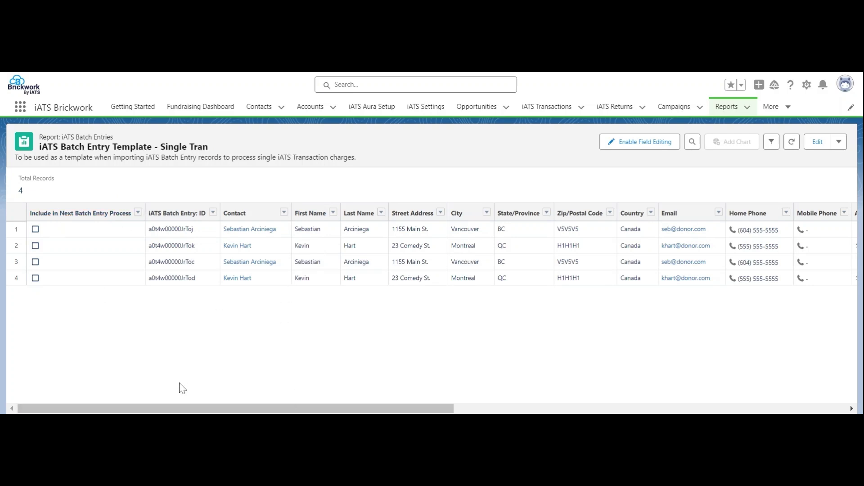
{"action": "left_click_drag", "start_coordinate": [185, 407], "coordinate": [461, 409]}
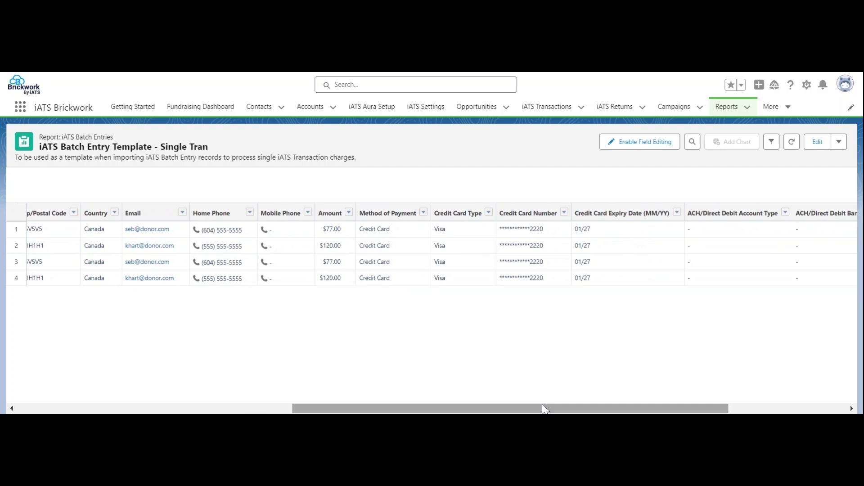
{"action": "left_click_drag", "start_coordinate": [444, 403], "coordinate": [116, 384]}
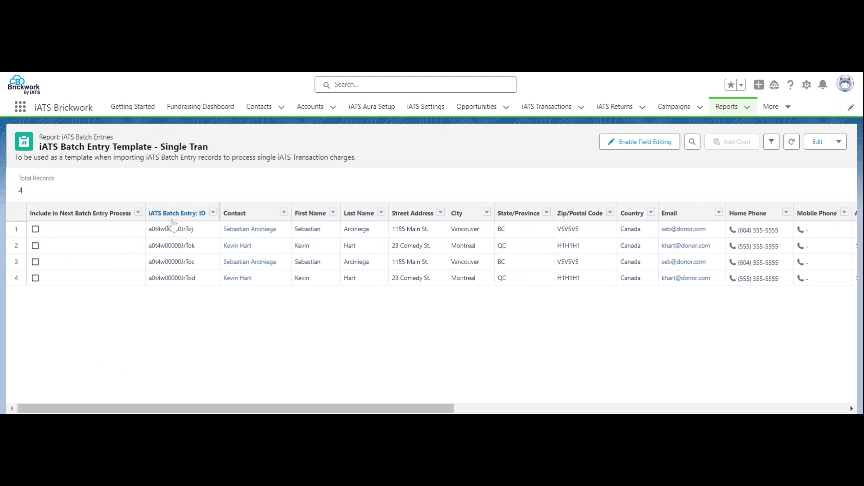
Step: Export the single-transaction template report as Details Only in Comma Delimited .csv format
{"action": "left_click", "coordinate": [839, 142]}
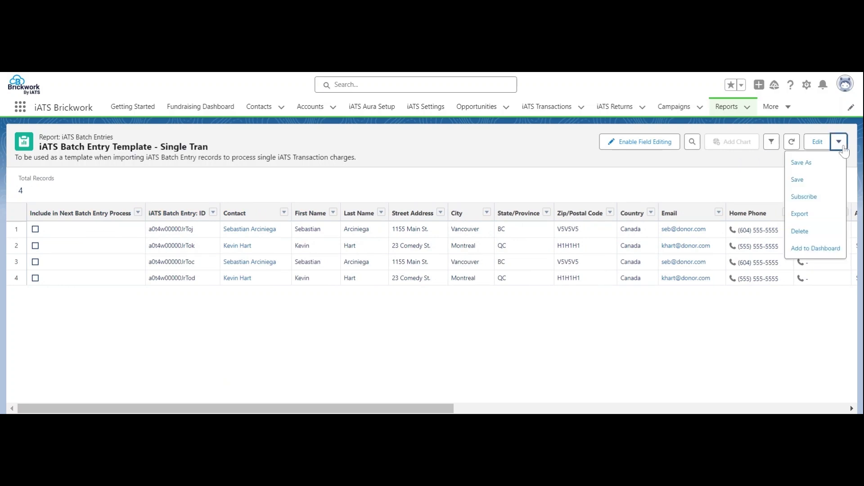
{"action": "left_click", "coordinate": [829, 214]}
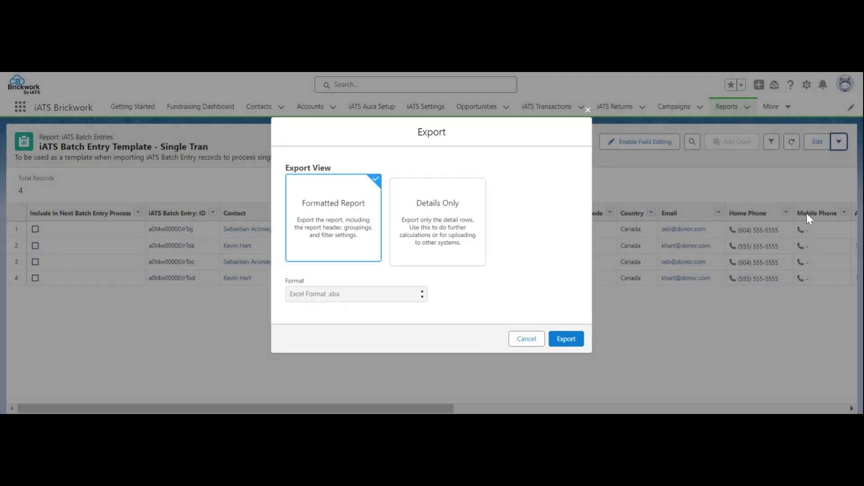
{"action": "left_click", "coordinate": [401, 215]}
{"action": "left_click", "coordinate": [398, 295]}
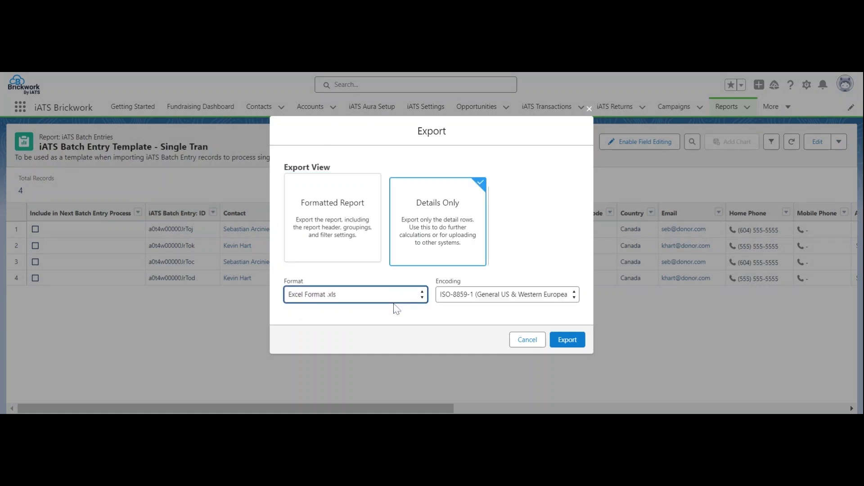
{"action": "left_click", "coordinate": [396, 309]}
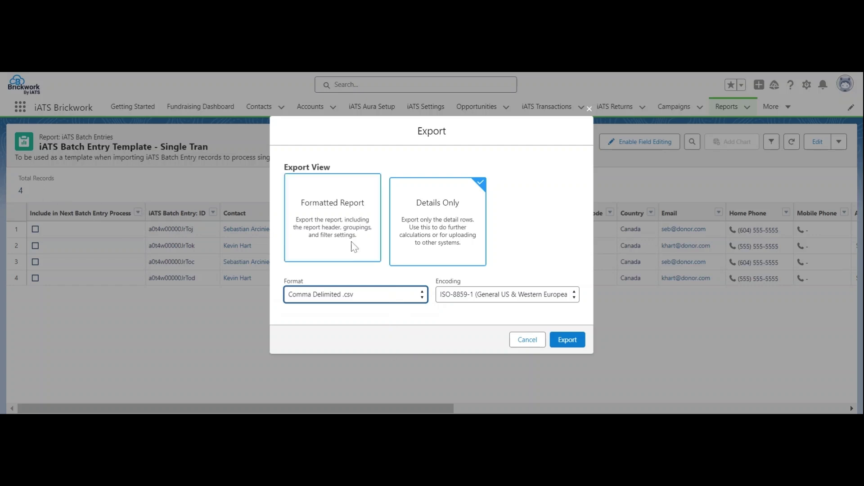
{"action": "left_click", "coordinate": [567, 340]}
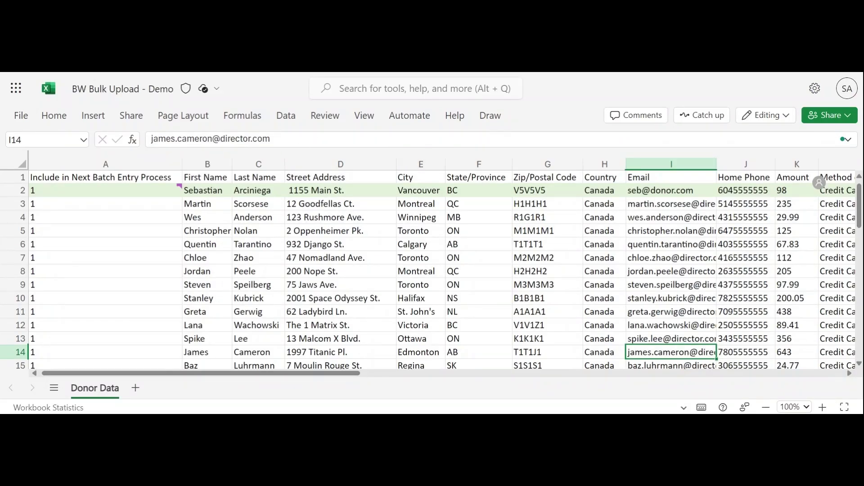
Step: Examine the donor rows and the Include in Next Batch Entry Process column in Excel's BW Bulk Upload - Demo workbook
{"action": "left_click", "coordinate": [54, 115]}
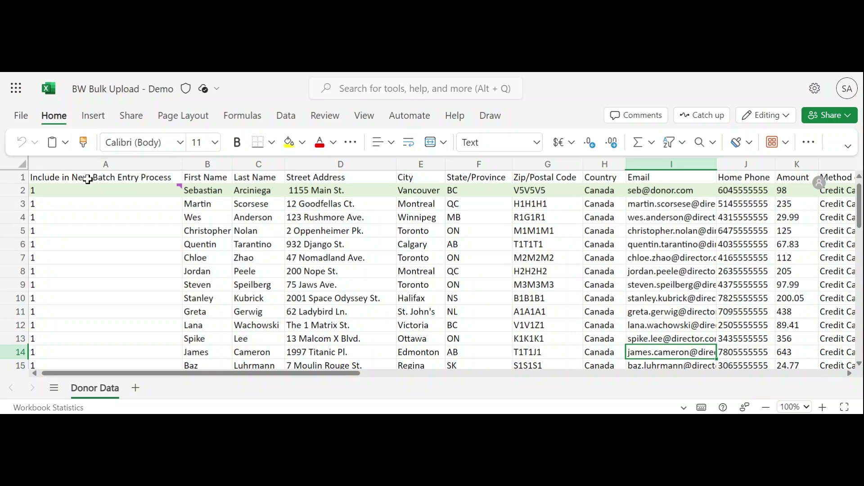
{"action": "left_click", "coordinate": [123, 343]}
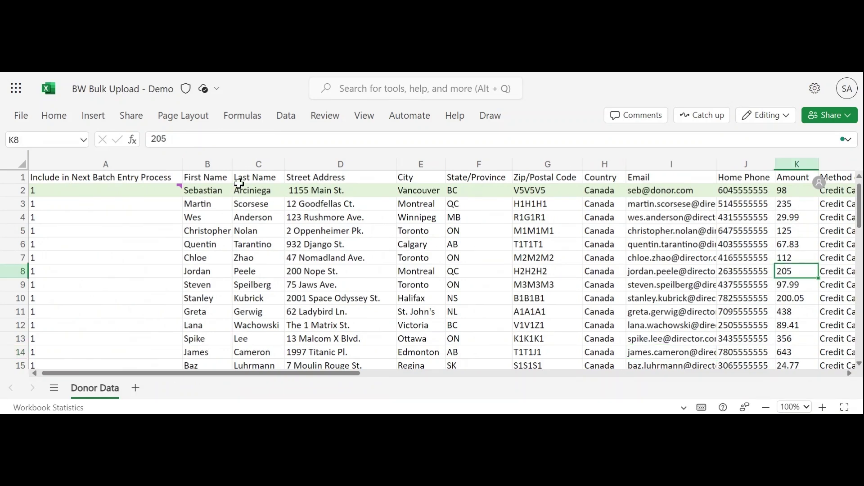
{"action": "scroll", "coordinate": [274, 243], "scroll_direction": "down", "scroll_amount": 3}
{"action": "scroll", "coordinate": [274, 243], "scroll_direction": "up", "scroll_amount": 3}
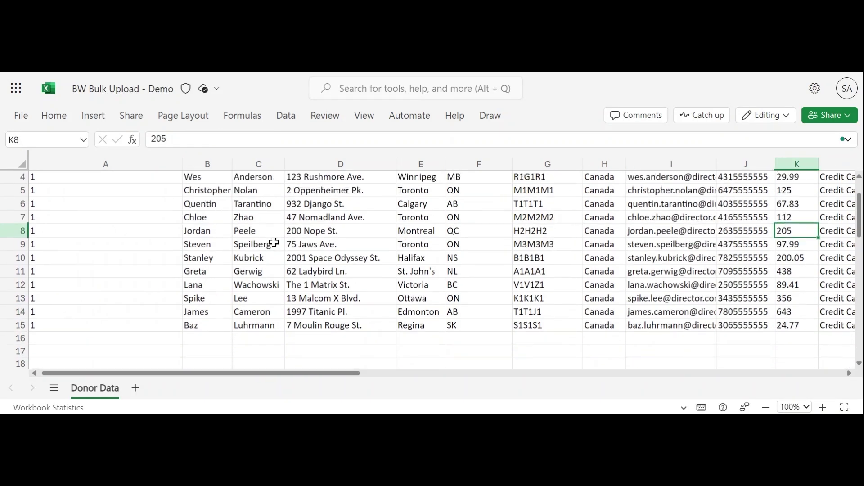
{"action": "mouse_move", "coordinate": [178, 191]}
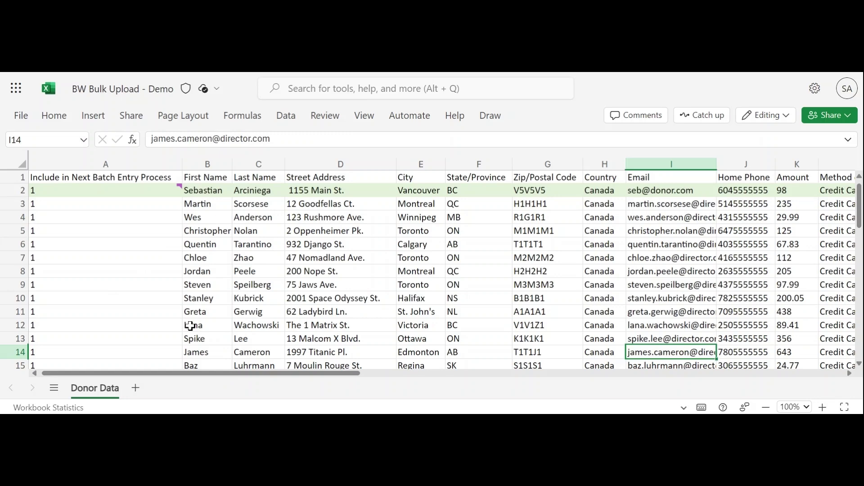
Step: Examine the Donor Data sheet's contact, amount, credit card and record type ID columns through the Campaign ID column
{"action": "left_click_drag", "start_coordinate": [325, 373], "coordinate": [512, 381]}
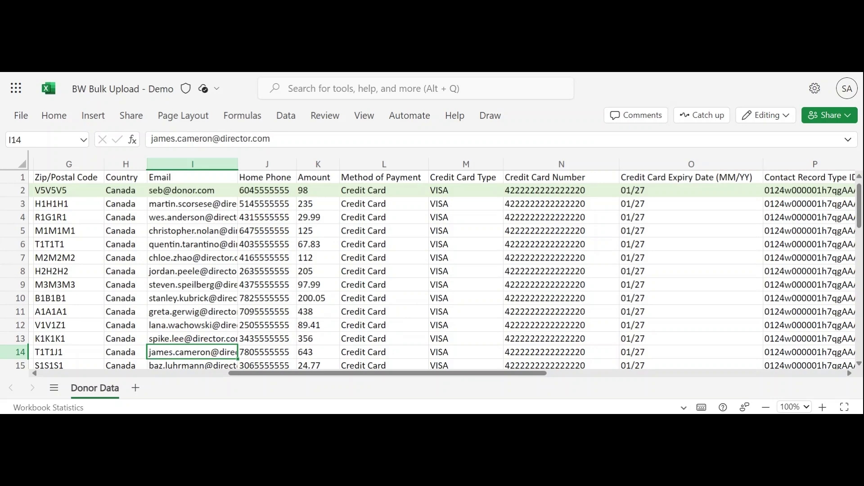
{"action": "left_click_drag", "start_coordinate": [514, 375], "coordinate": [271, 367]}
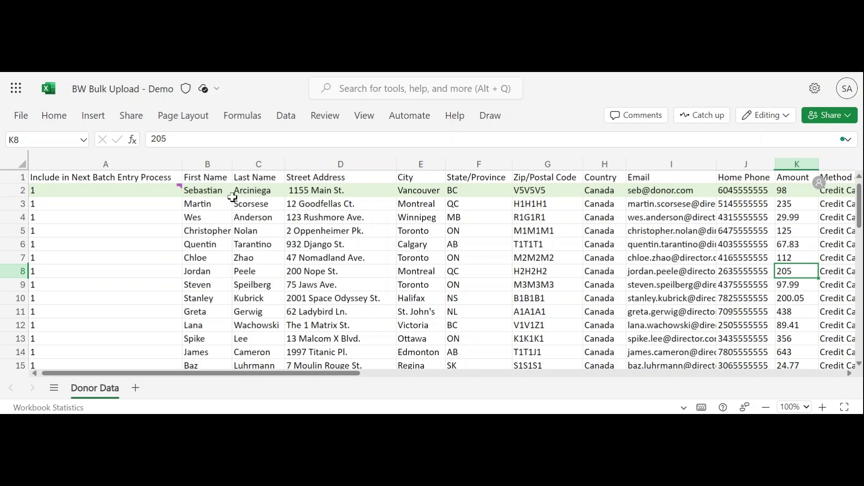
{"action": "left_click_drag", "start_coordinate": [280, 379], "coordinate": [439, 378]}
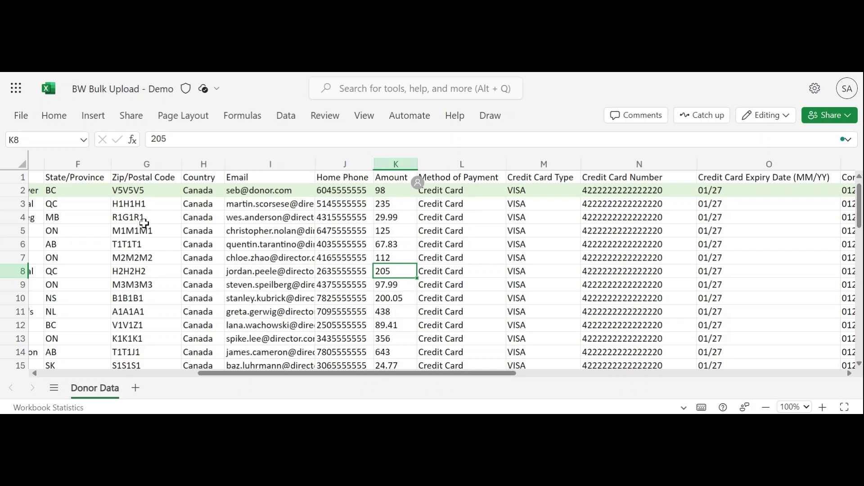
{"action": "mouse_move", "coordinate": [270, 194]}
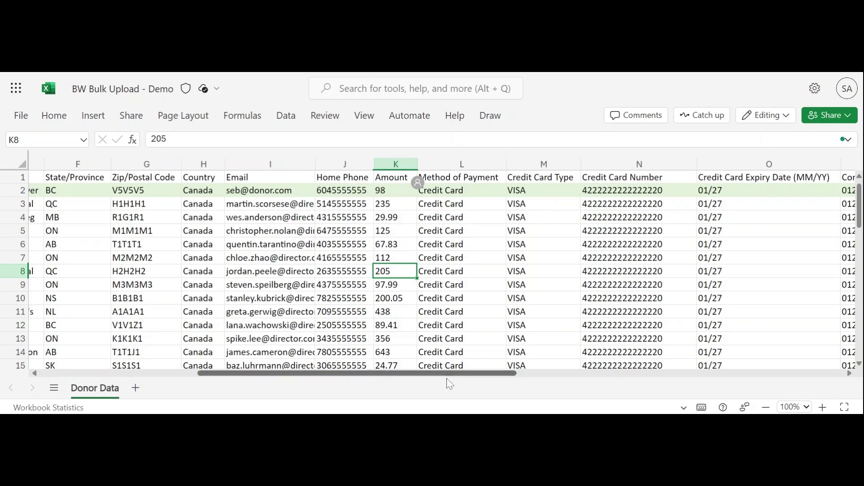
{"action": "left_click_drag", "start_coordinate": [497, 375], "coordinate": [580, 382]}
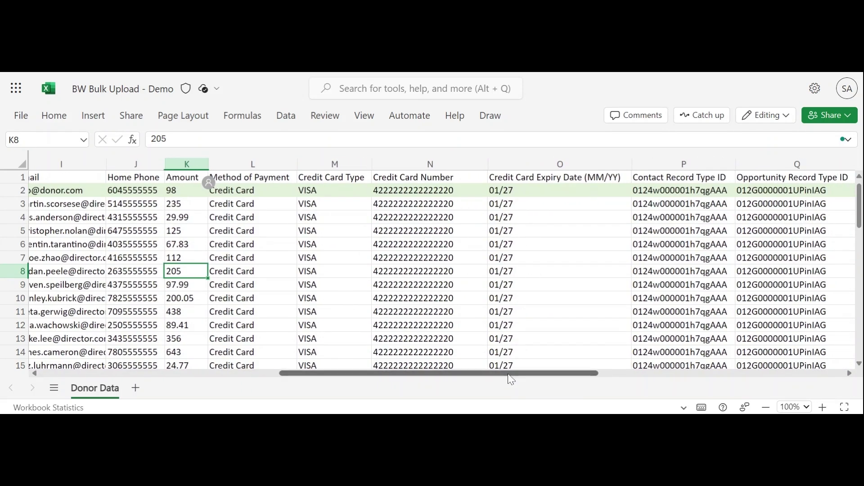
{"action": "left_click_drag", "start_coordinate": [511, 379], "coordinate": [598, 385]}
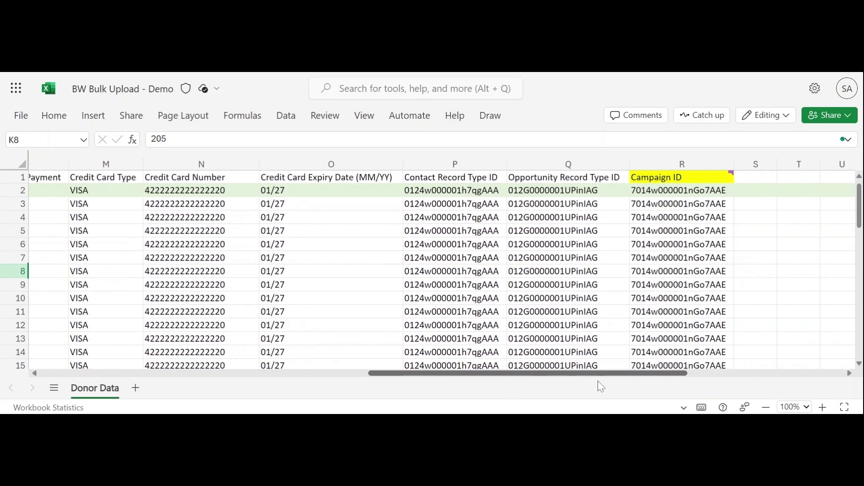
{"action": "right_click", "coordinate": [598, 385]}
{"action": "key", "text": "Escape"}
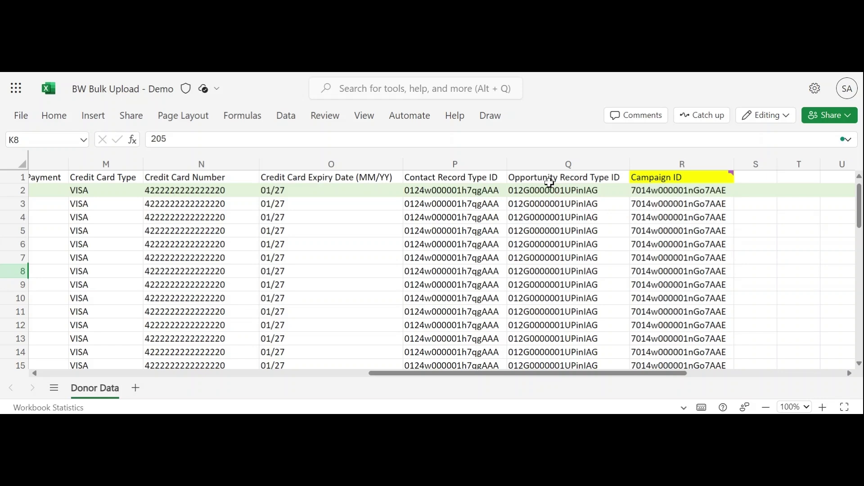
{"action": "left_click", "coordinate": [688, 163]}
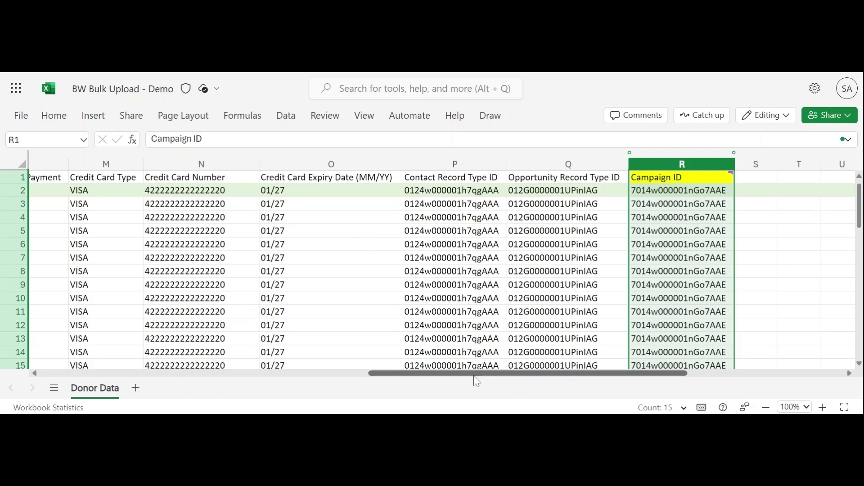
Step: Download the donor data sheet as a CSV file
{"action": "left_click_drag", "start_coordinate": [470, 378], "coordinate": [135, 361]}
{"action": "left_click", "coordinate": [137, 326]}
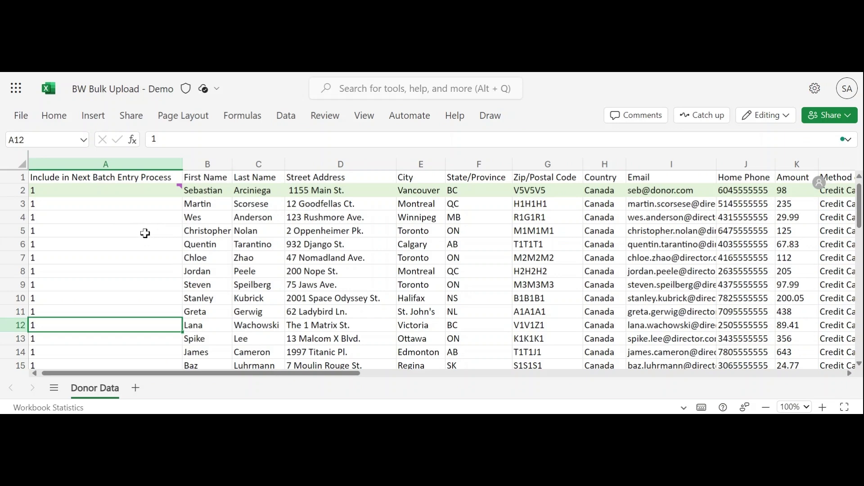
{"action": "scroll", "coordinate": [112, 239], "scroll_direction": "down", "scroll_amount": 2}
{"action": "scroll", "coordinate": [108, 258], "scroll_direction": "up", "scroll_amount": 2}
{"action": "left_click_drag", "start_coordinate": [194, 374], "coordinate": [179, 356]}
{"action": "left_click", "coordinate": [54, 115]}
{"action": "left_click", "coordinate": [20, 115]}
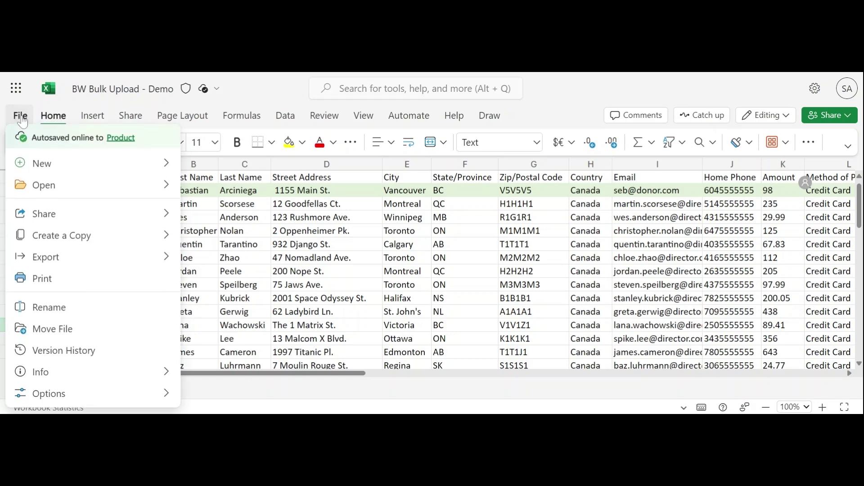
{"action": "mouse_move", "coordinate": [61, 260]}
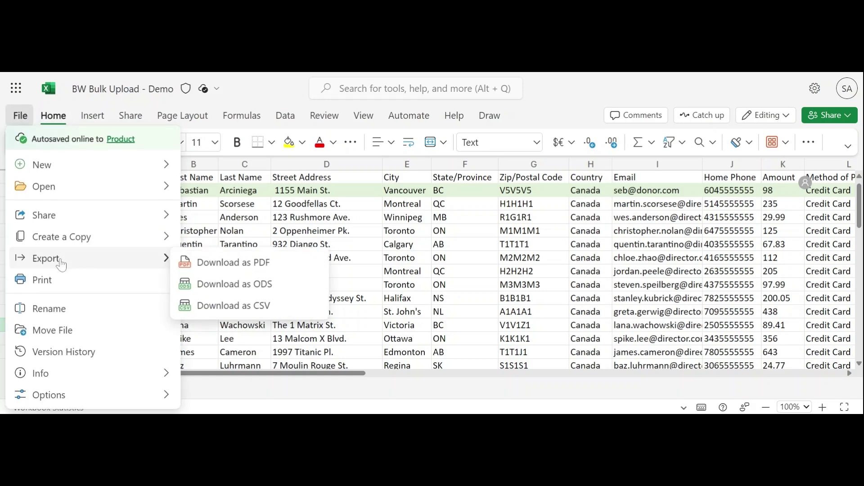
{"action": "left_click", "coordinate": [229, 305]}
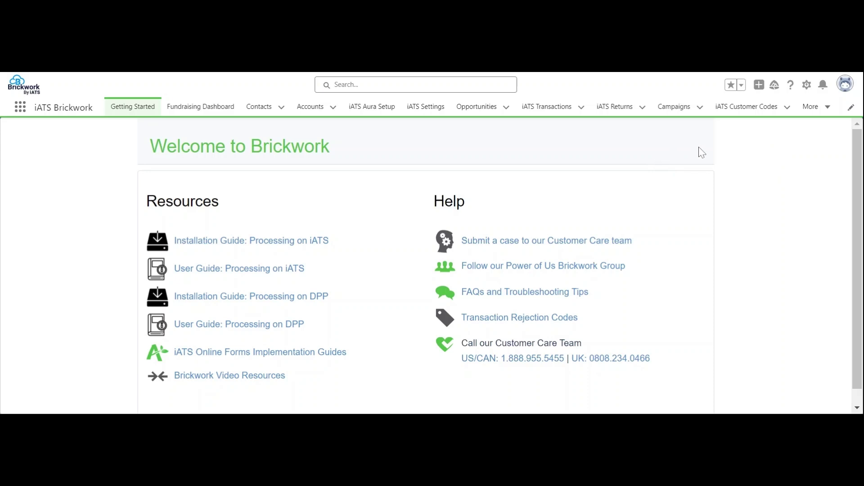
Step: Switch to iATS Brickwork in Salesforce, open the iATS Batch Entries list and start a data import
{"action": "left_click", "coordinate": [830, 108]}
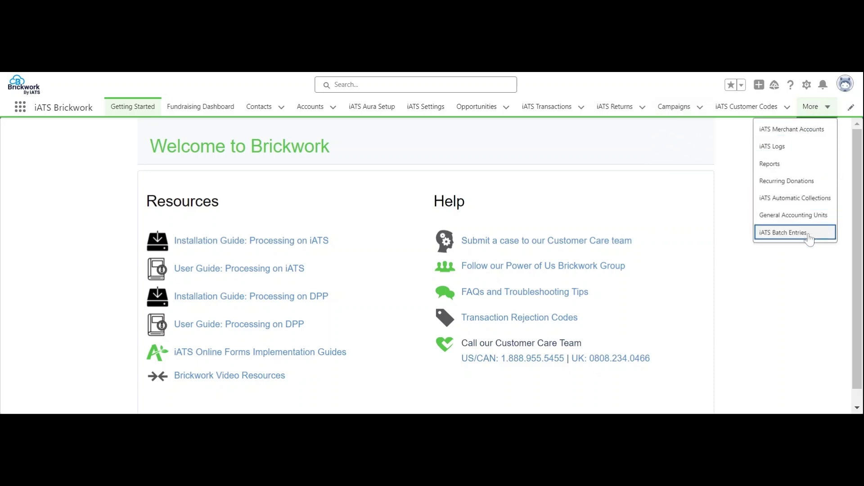
{"action": "left_click", "coordinate": [809, 233]}
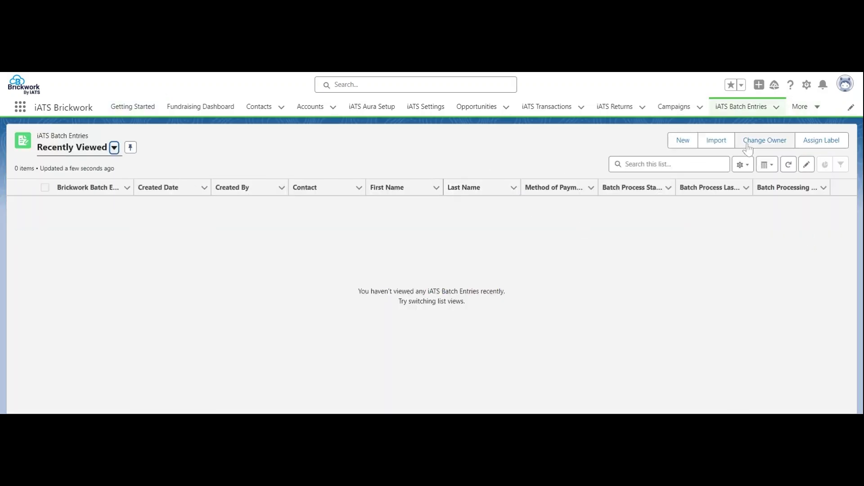
{"action": "left_click", "coordinate": [719, 141]}
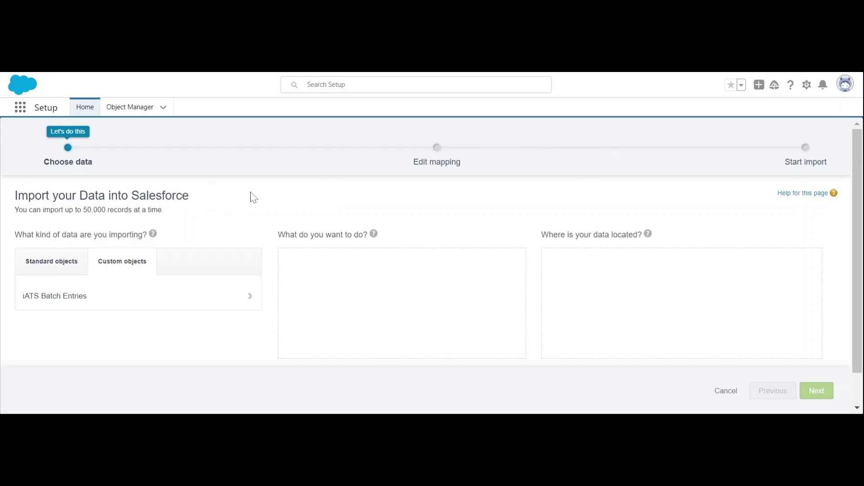
Step: Set the import to add new iATS Batch Entries records and upload BW Bulk Upload - Demo(Donor Data) (1).csv
{"action": "left_click", "coordinate": [40, 298]}
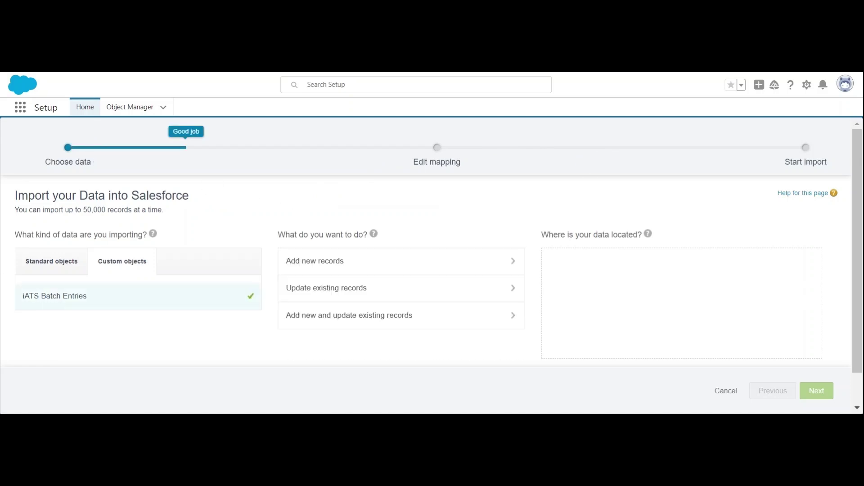
{"action": "left_click", "coordinate": [436, 265]}
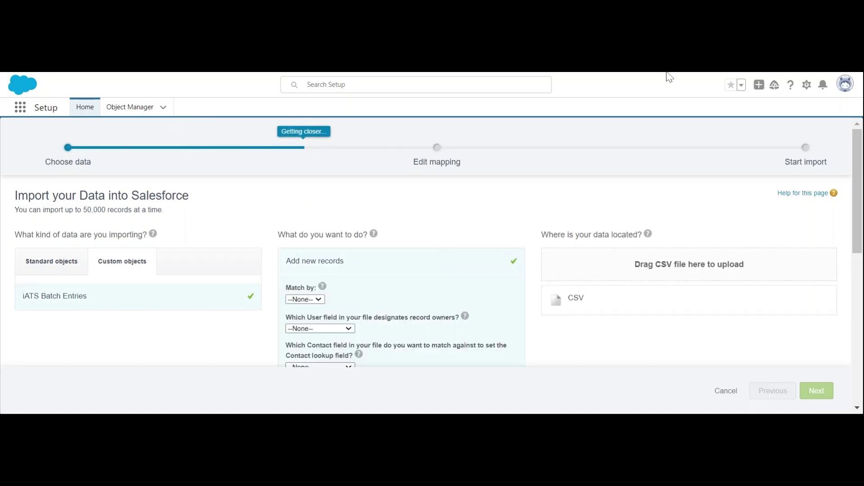
{"action": "left_click_drag", "start_coordinate": [630, 410], "coordinate": [653, 302]}
{"action": "double_click", "coordinate": [531, 176]}
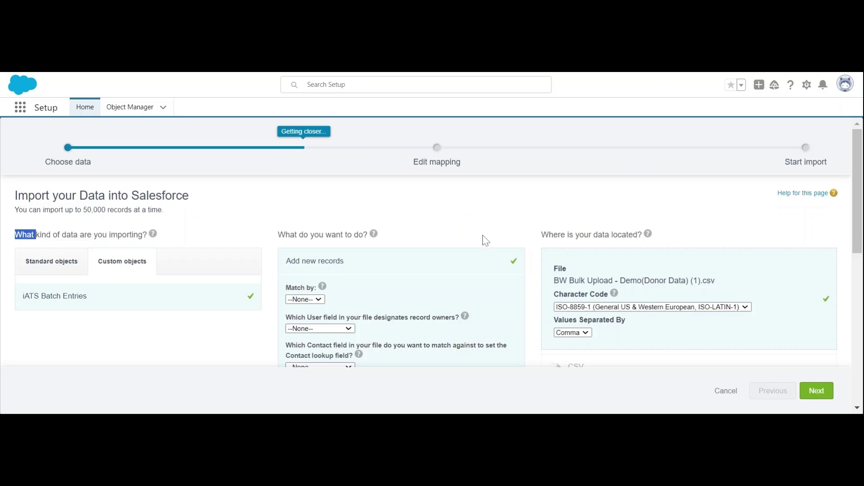
Step: Match the Primary Campaign Source lookup by Salesforce.com ID and continue to the field mapping
{"action": "scroll", "coordinate": [508, 242], "scroll_direction": "down", "scroll_amount": 2}
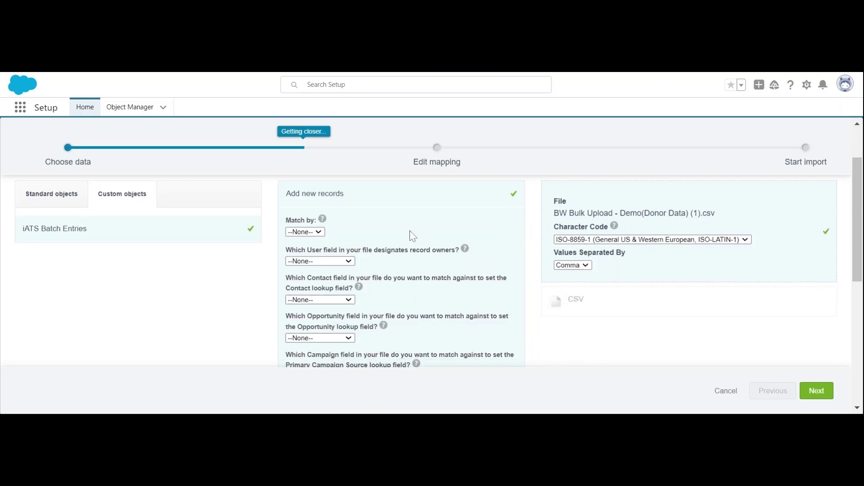
{"action": "scroll", "coordinate": [411, 234], "scroll_direction": "down", "scroll_amount": 2}
{"action": "scroll", "coordinate": [413, 270], "scroll_direction": "down", "scroll_amount": 2}
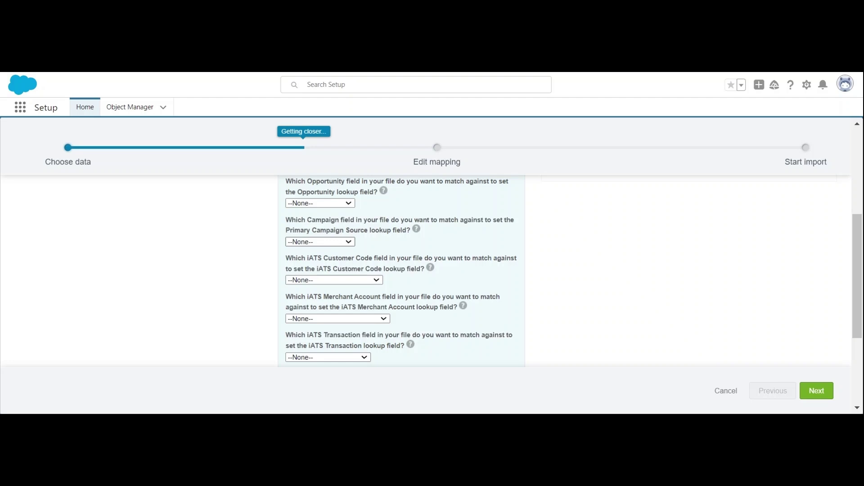
{"action": "left_click", "coordinate": [315, 259]}
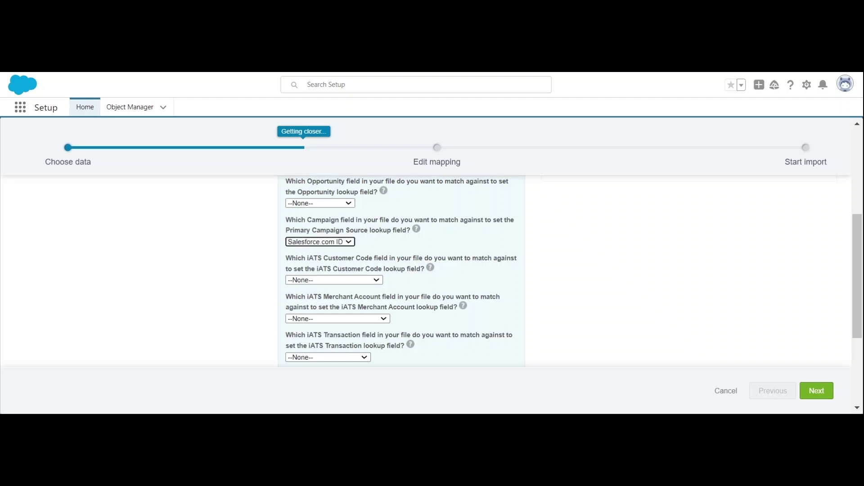
{"action": "scroll", "coordinate": [488, 257], "scroll_direction": "up", "scroll_amount": 5}
{"action": "left_click", "coordinate": [818, 391]}
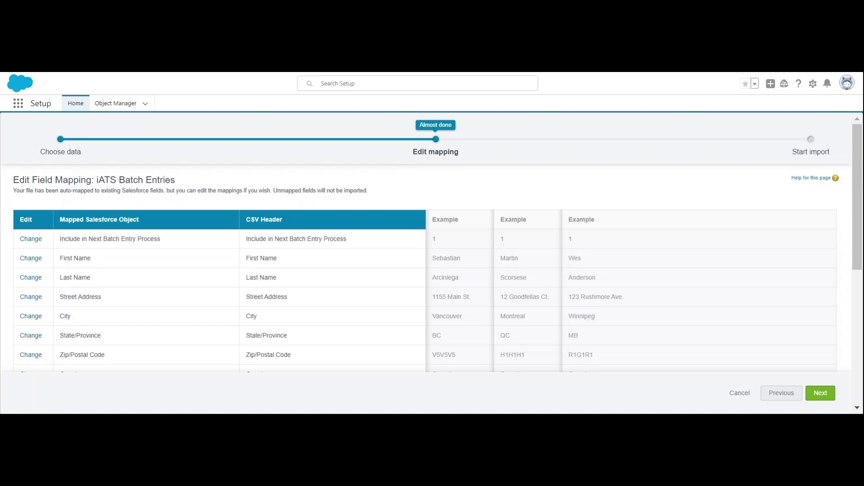
Step: Review the field mapping and map the unmapped Campaign ID column to Primary Campaign Source
{"action": "scroll", "coordinate": [77, 198], "scroll_direction": "down", "scroll_amount": 2}
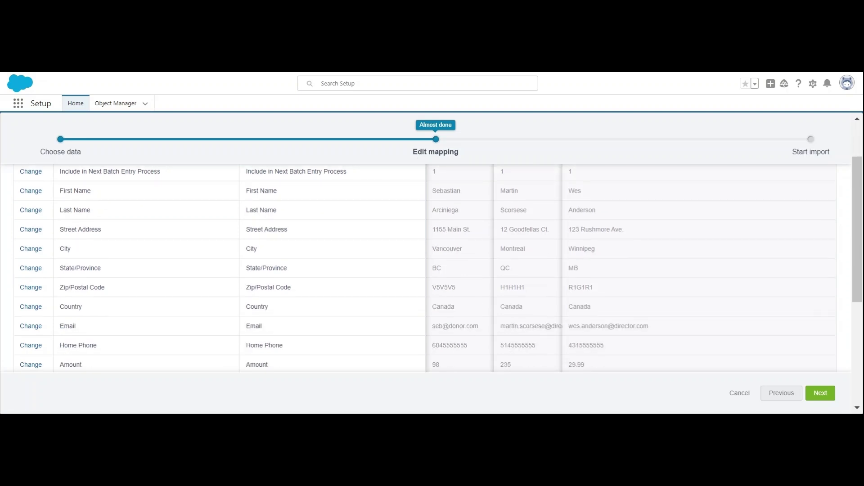
{"action": "scroll", "coordinate": [92, 205], "scroll_direction": "up", "scroll_amount": 2}
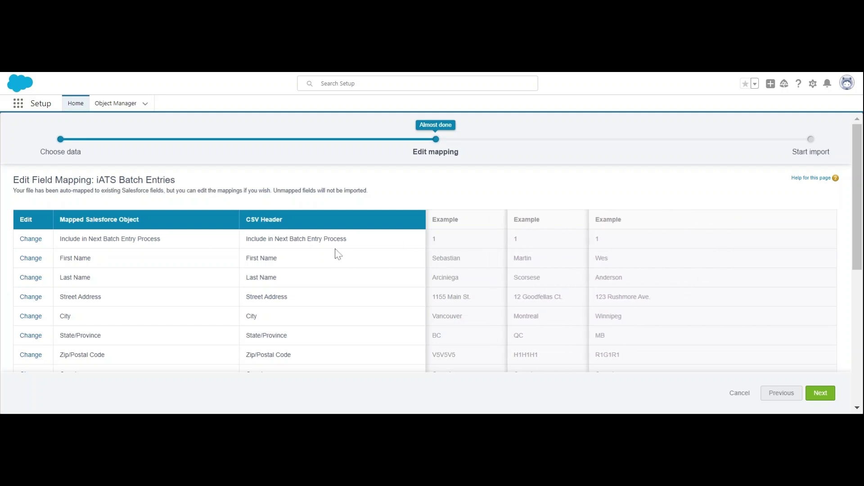
{"action": "scroll", "coordinate": [330, 249], "scroll_direction": "down", "scroll_amount": 2}
{"action": "scroll", "coordinate": [152, 224], "scroll_direction": "down", "scroll_amount": 8}
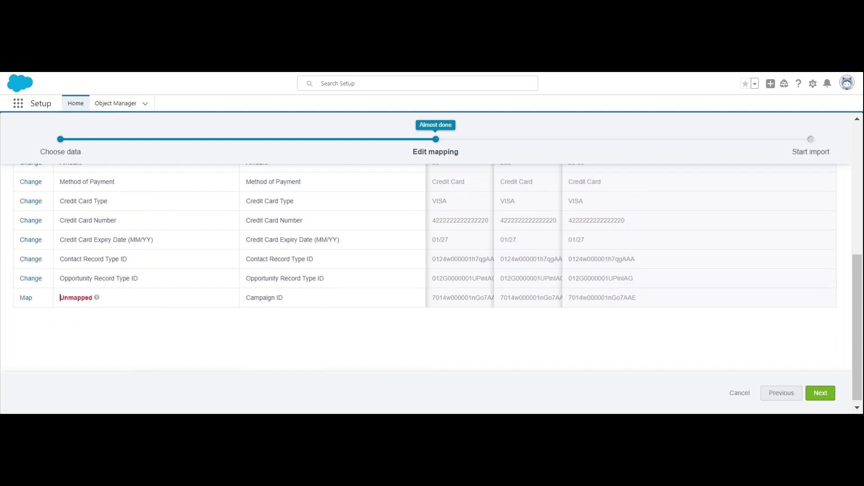
{"action": "left_click", "coordinate": [26, 297]}
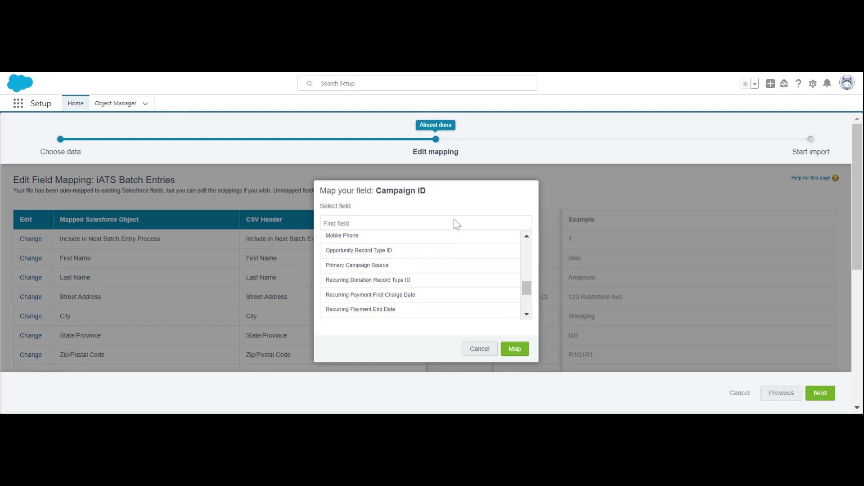
{"action": "left_click", "coordinate": [364, 268]}
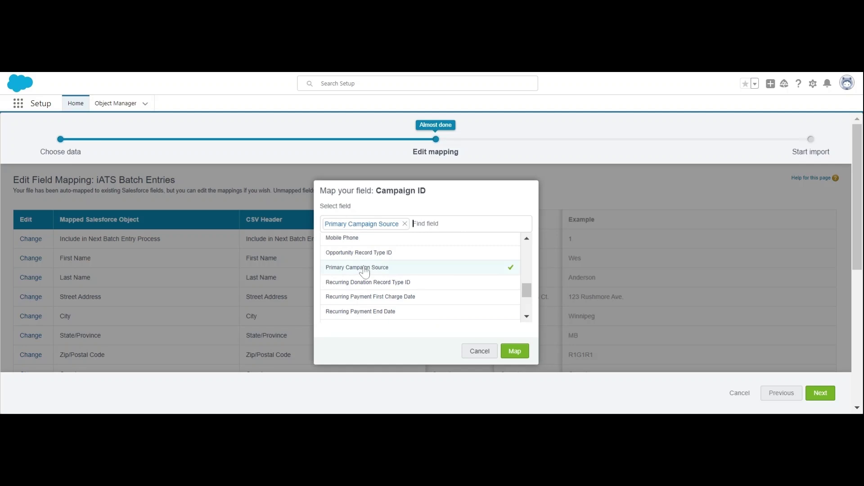
{"action": "left_click", "coordinate": [515, 353]}
{"action": "scroll", "coordinate": [251, 294], "scroll_direction": "down", "scroll_amount": 5}
{"action": "scroll", "coordinate": [212, 224], "scroll_direction": "up", "scroll_amount": 5}
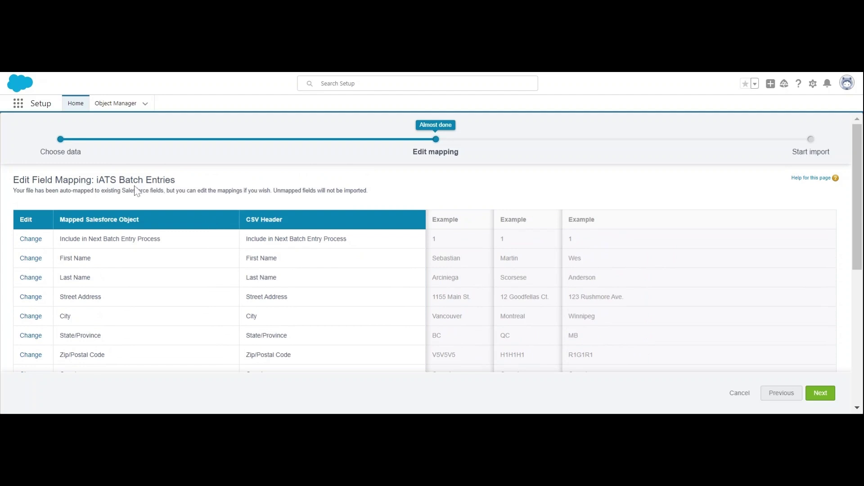
Step: Accept the field mapping, start the import and review the bulk data load job's details and batches
{"action": "left_click", "coordinate": [832, 395]}
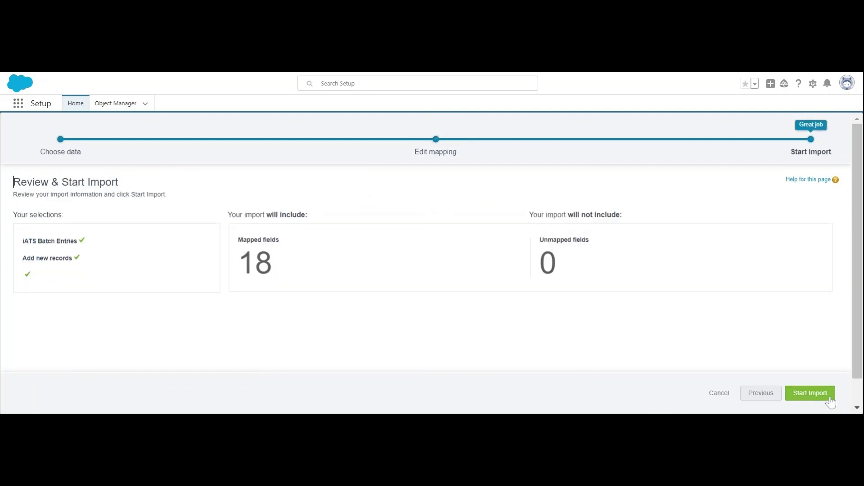
{"action": "left_click", "coordinate": [831, 402]}
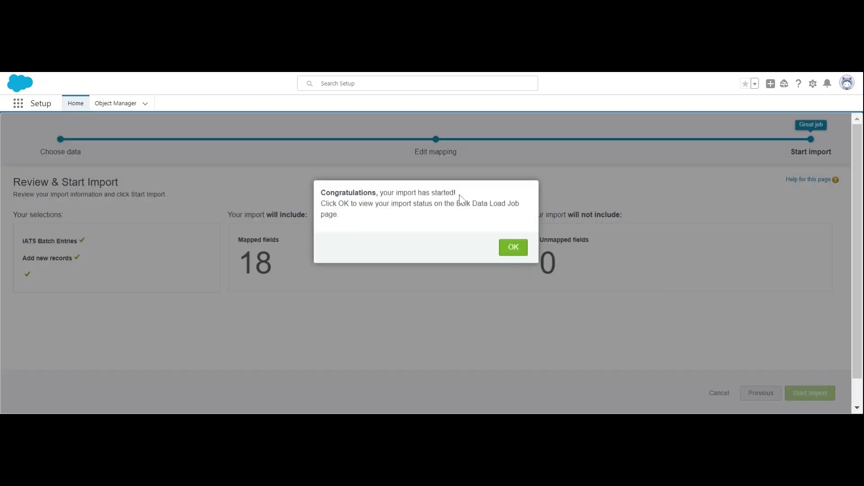
{"action": "left_click", "coordinate": [514, 248]}
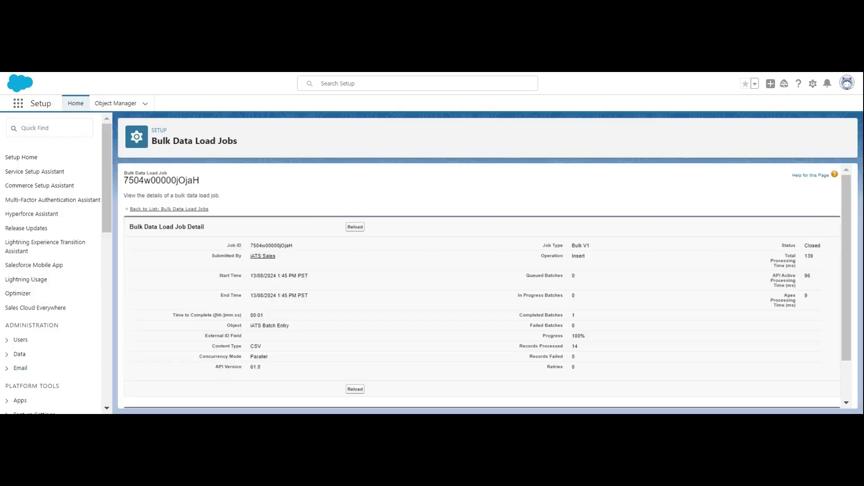
{"action": "scroll", "coordinate": [329, 182], "scroll_direction": "down", "scroll_amount": 1}
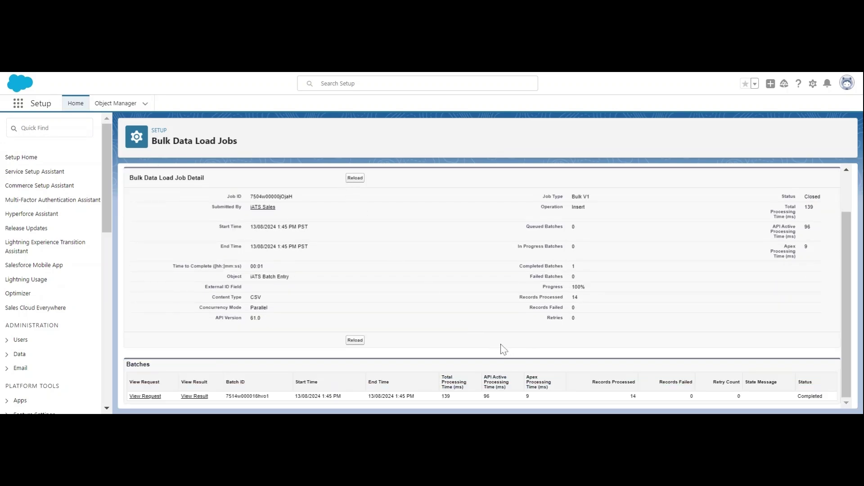
{"action": "scroll", "coordinate": [450, 315], "scroll_direction": "up", "scroll_amount": 1}
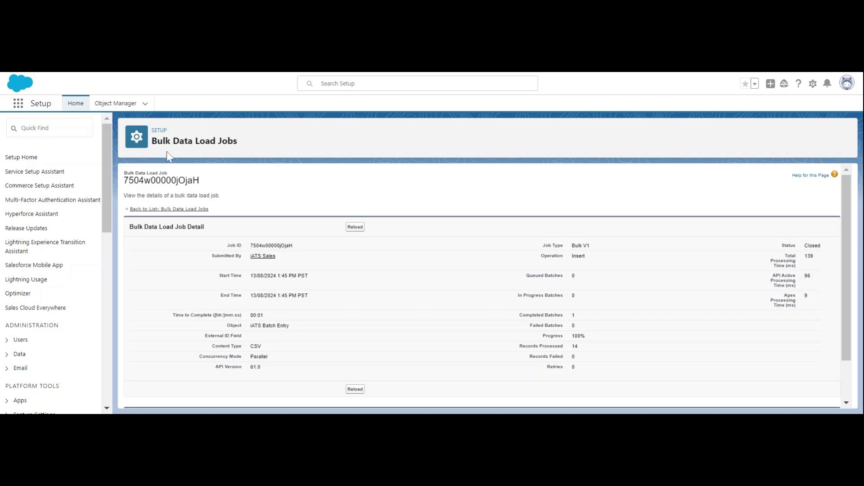
Step: Leave Setup and return to the iATS Brickwork app
{"action": "left_click", "coordinate": [18, 103]}
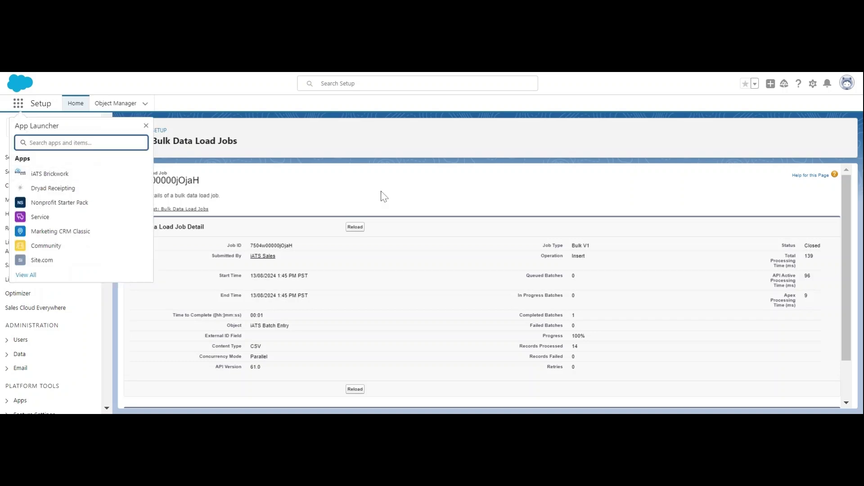
{"action": "left_click", "coordinate": [42, 173]}
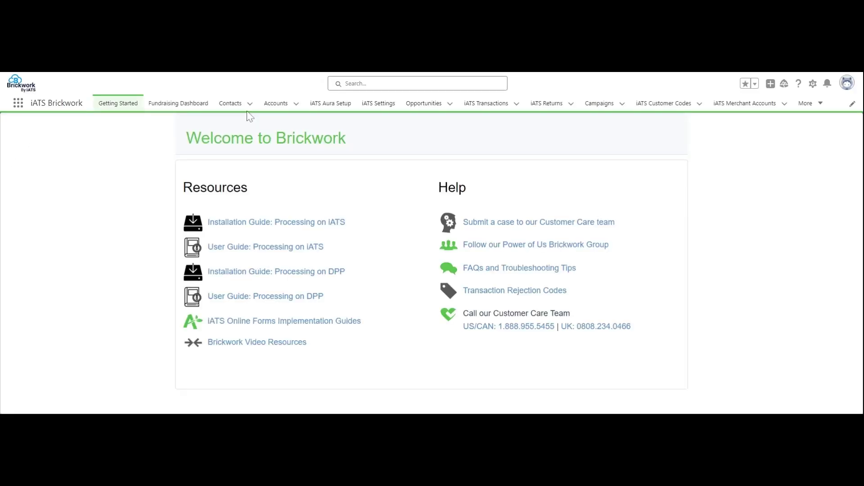
Step: Process the waiting iATS Batch Entry records from the batch entry processing section of iATS Settings
{"action": "left_click", "coordinate": [386, 110]}
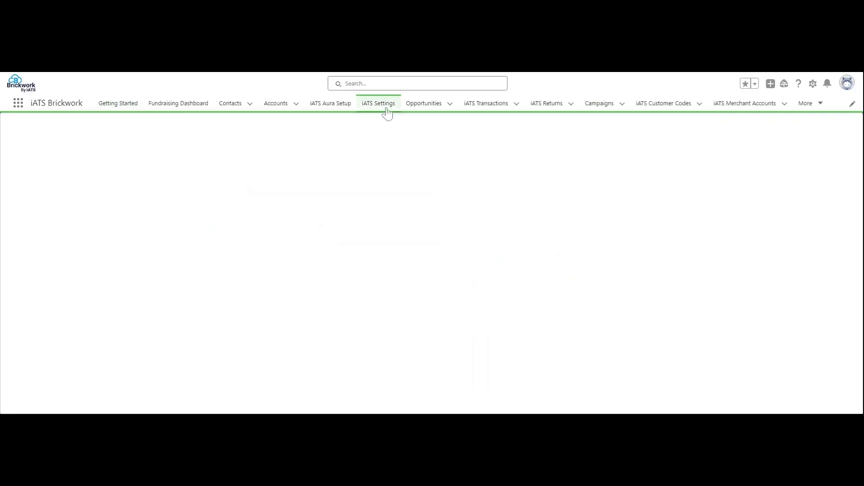
{"action": "scroll", "coordinate": [339, 210], "scroll_direction": "down", "scroll_amount": 5}
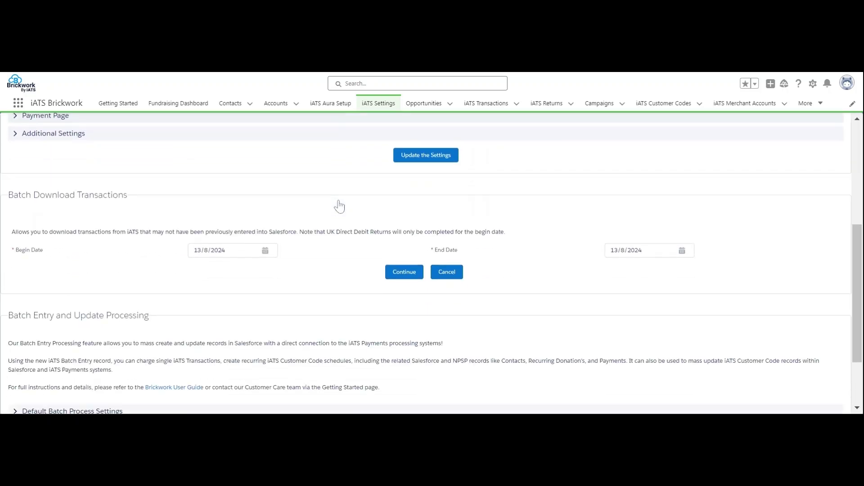
{"action": "scroll", "coordinate": [339, 207], "scroll_direction": "down", "scroll_amount": 2}
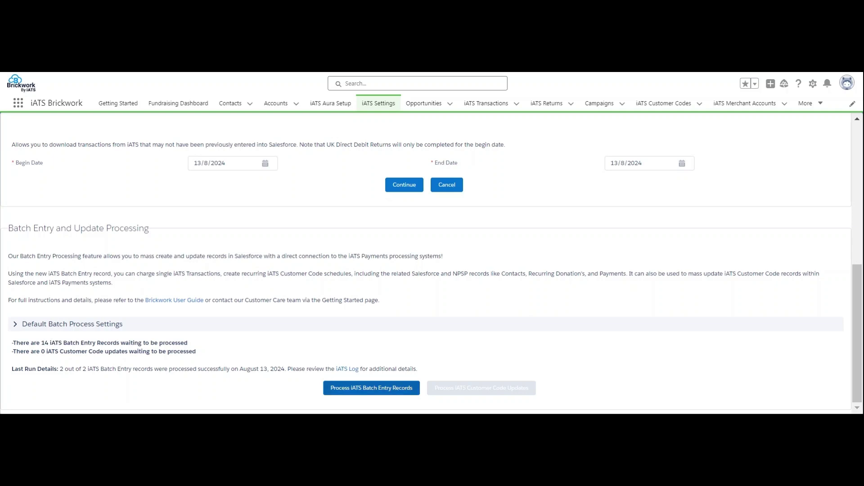
{"action": "left_click", "coordinate": [391, 389]}
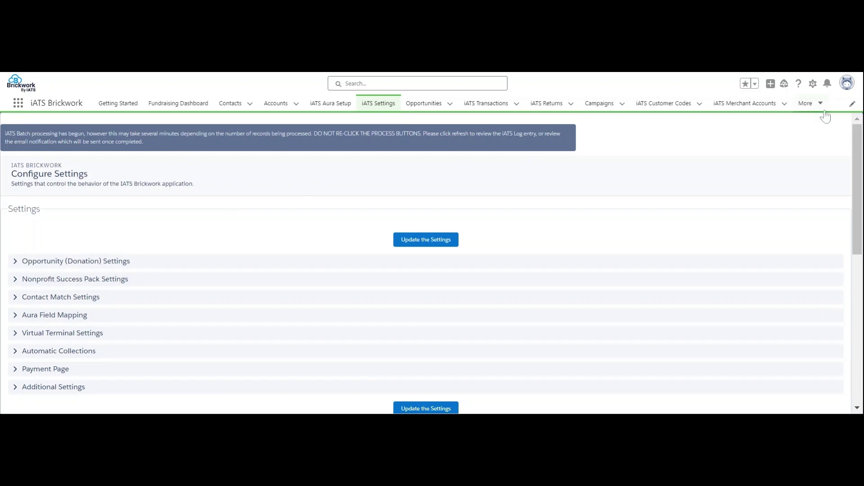
Step: Open the newest batch entry processing log in iATS Logs and compare its contact and opportunity counts with the Donor Data sheet in Excel
{"action": "left_click", "coordinate": [826, 105]}
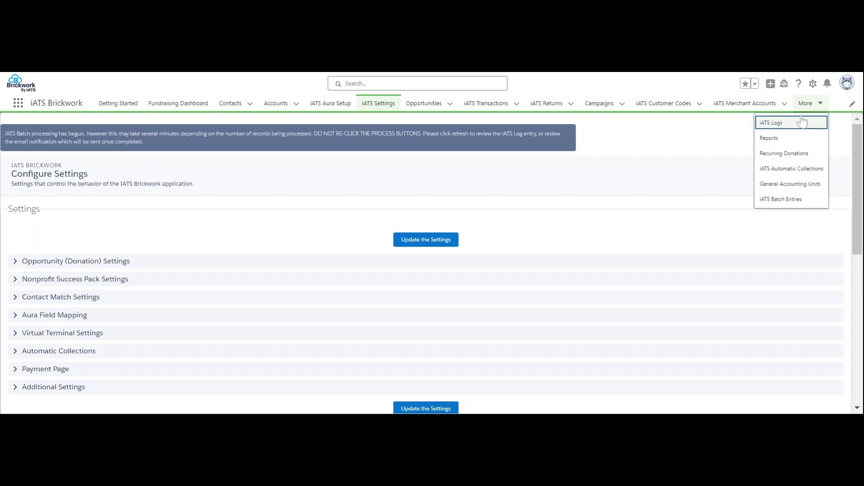
{"action": "left_click", "coordinate": [789, 122]}
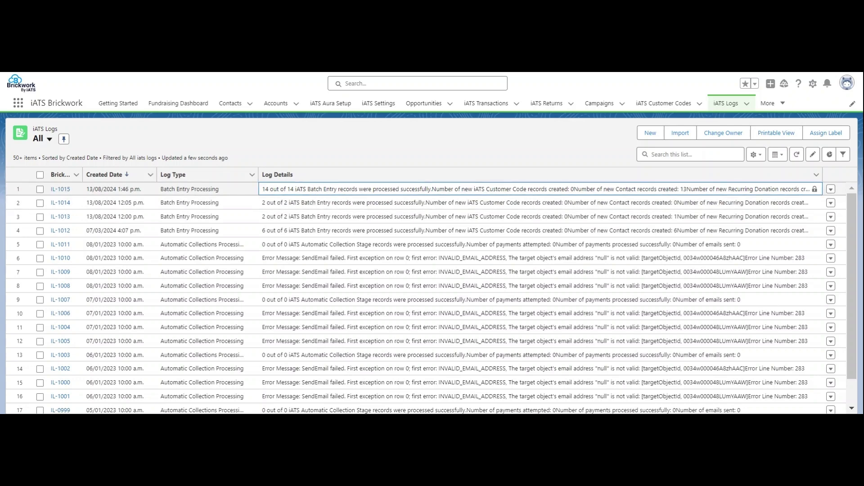
{"action": "left_click", "coordinate": [66, 189]}
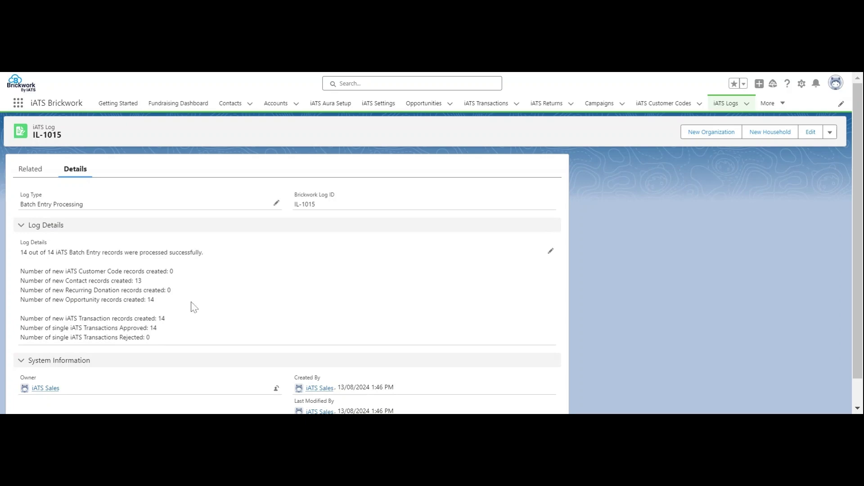
{"action": "left_click_drag", "start_coordinate": [58, 299], "coordinate": [184, 314]}
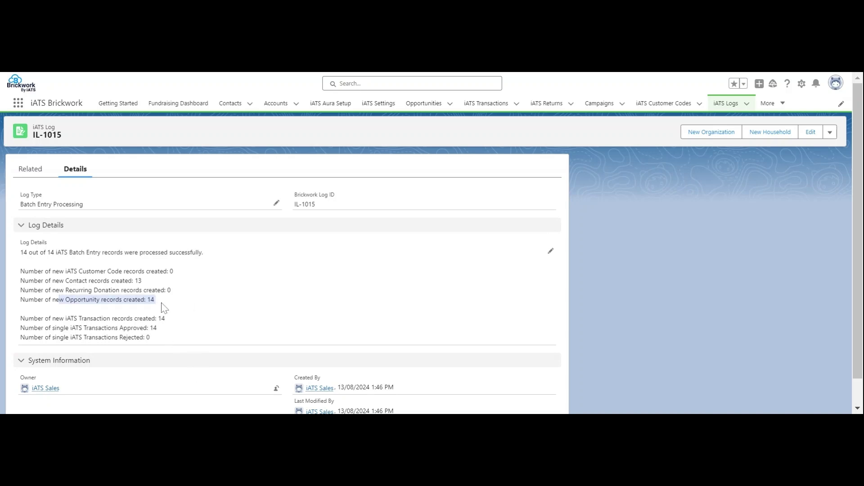
{"action": "left_click_drag", "start_coordinate": [142, 281], "coordinate": [52, 281]}
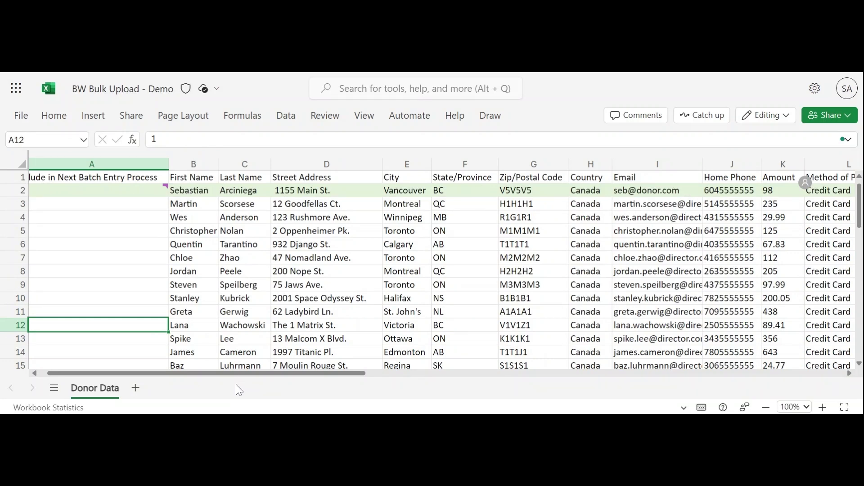
{"action": "left_click_drag", "start_coordinate": [238, 378], "coordinate": [314, 388]}
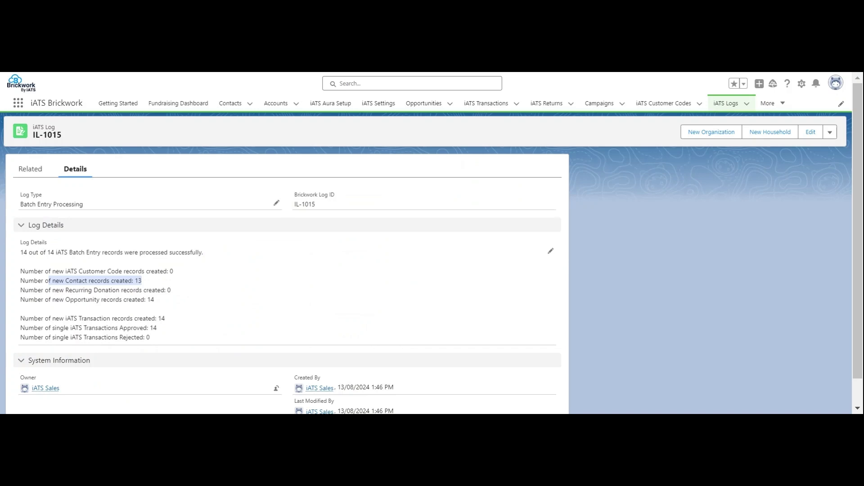
Step: Open the first donor's existing contact record and check the newest iATS transaction and the related opportunities
{"action": "left_click", "coordinate": [250, 103]}
{"action": "left_click", "coordinate": [259, 162]}
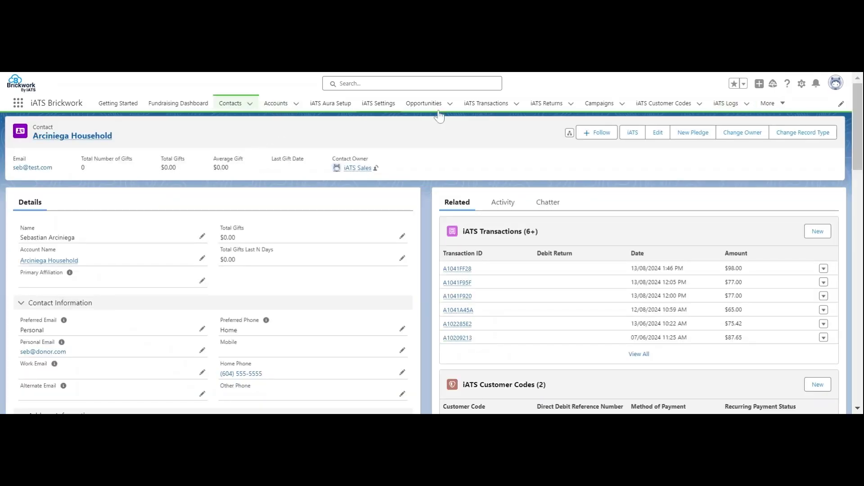
{"action": "left_click_drag", "start_coordinate": [752, 270], "coordinate": [700, 272]}
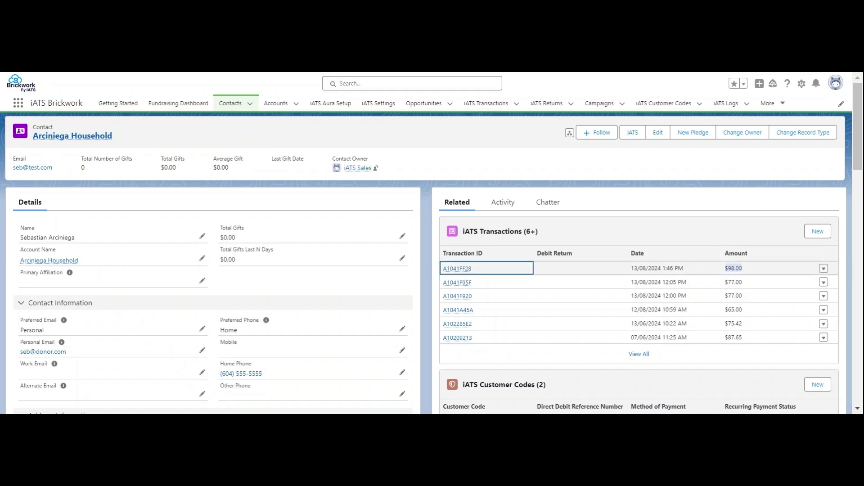
{"action": "scroll", "coordinate": [646, 270], "scroll_direction": "down", "scroll_amount": 15}
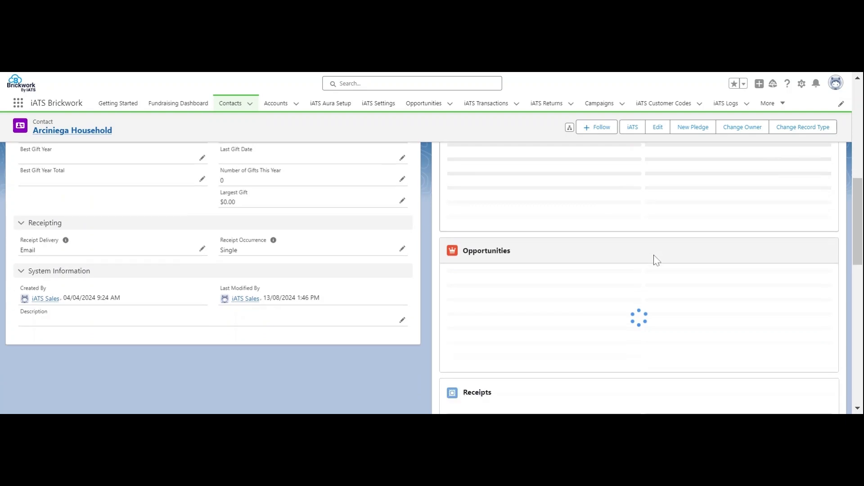
{"action": "scroll", "coordinate": [653, 227], "scroll_direction": "up", "scroll_amount": 2}
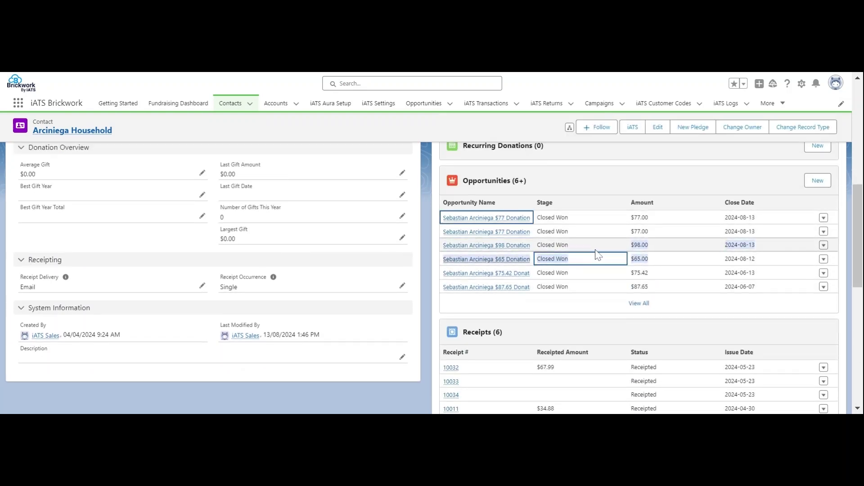
Step: Open the contact's $98 donation opportunity and check its details and primary campaign source
{"action": "left_click", "coordinate": [612, 249]}
{"action": "left_click", "coordinate": [504, 245]}
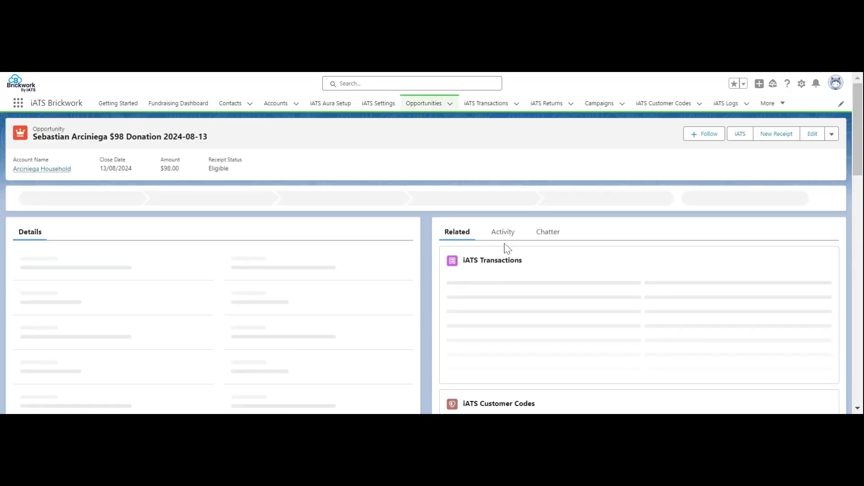
{"action": "scroll", "coordinate": [238, 119], "scroll_direction": "down", "scroll_amount": 2}
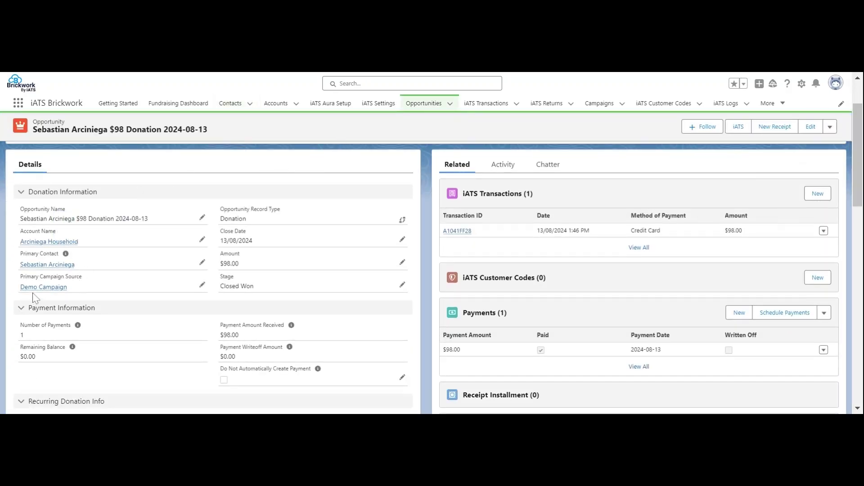
{"action": "mouse_move", "coordinate": [34, 295]}
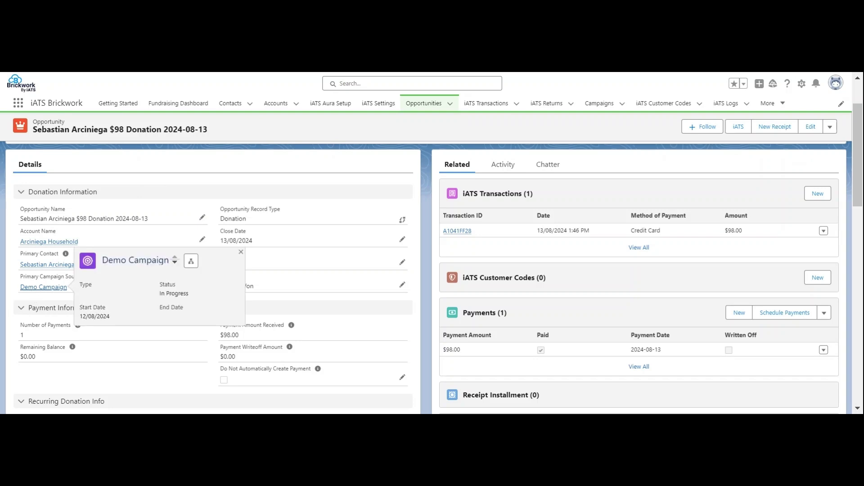
Step: Open the Demo Campaign linked to the donation and show the full list of its opportunities
{"action": "left_click", "coordinate": [34, 288]}
{"action": "scroll", "coordinate": [311, 185], "scroll_direction": "down", "scroll_amount": 2}
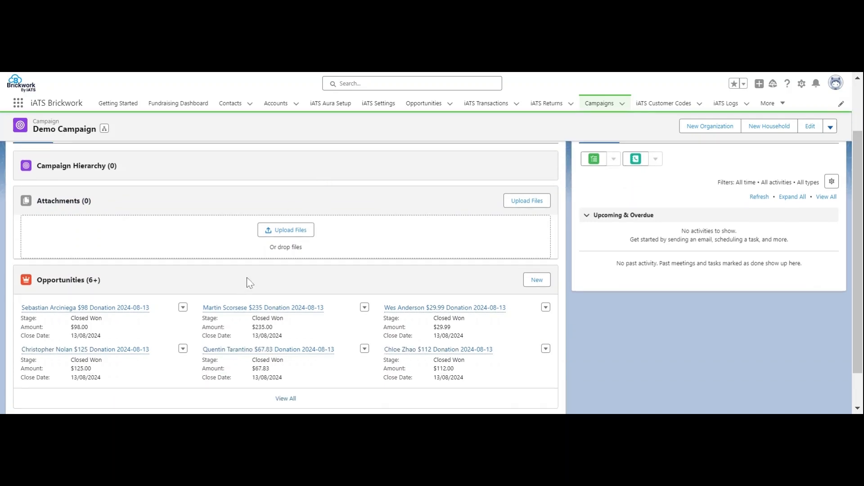
{"action": "scroll", "coordinate": [250, 282], "scroll_direction": "down", "scroll_amount": 1}
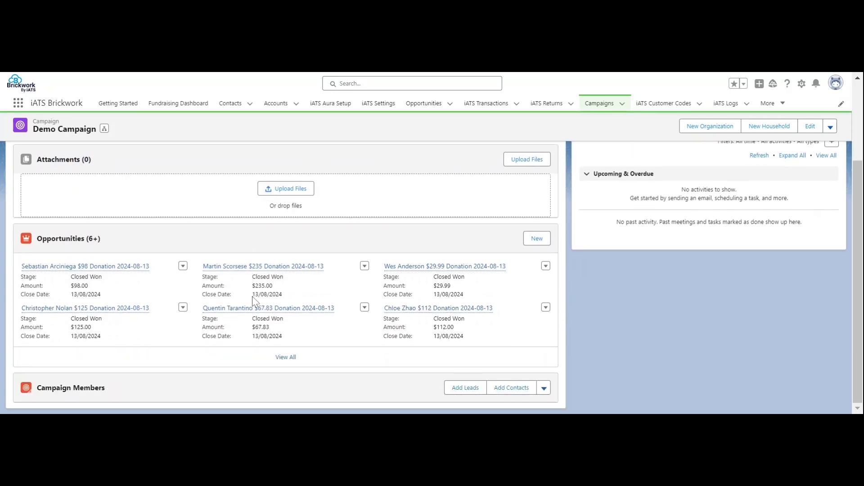
{"action": "left_click", "coordinate": [86, 239]}
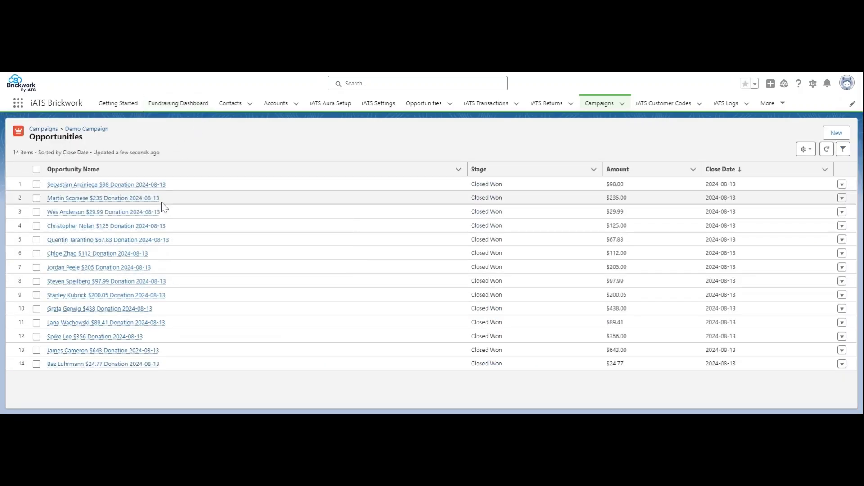
Step: Open the $29.99 donation opportunity from the campaign's list and review its donation, payment and receipting details
{"action": "left_click", "coordinate": [121, 215]}
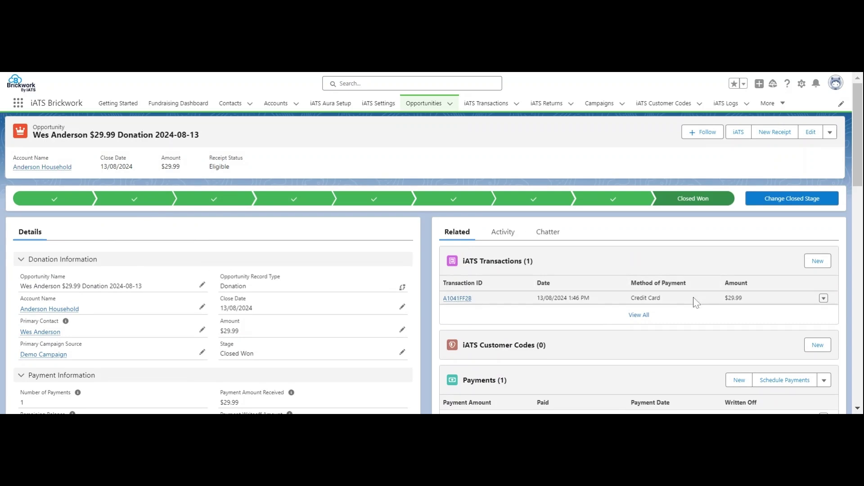
{"action": "scroll", "coordinate": [518, 305], "scroll_direction": "down", "scroll_amount": 2}
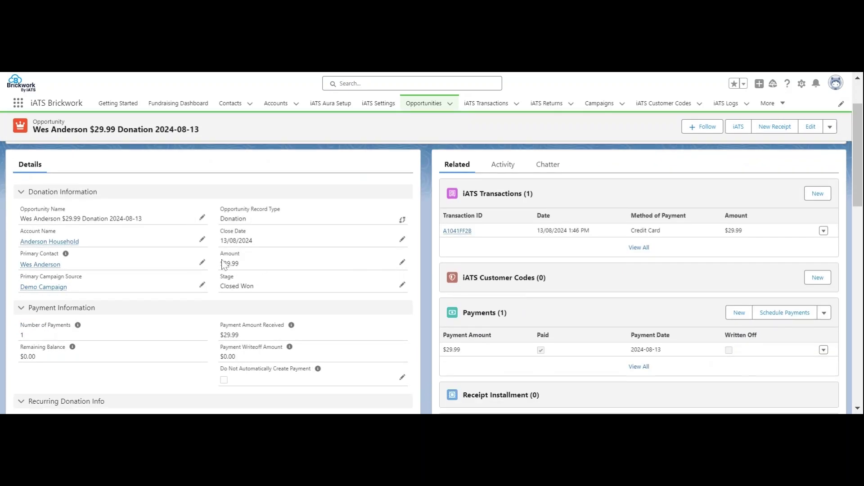
{"action": "scroll", "coordinate": [271, 266], "scroll_direction": "down", "scroll_amount": 5}
{"action": "scroll", "coordinate": [297, 258], "scroll_direction": "down", "scroll_amount": 7}
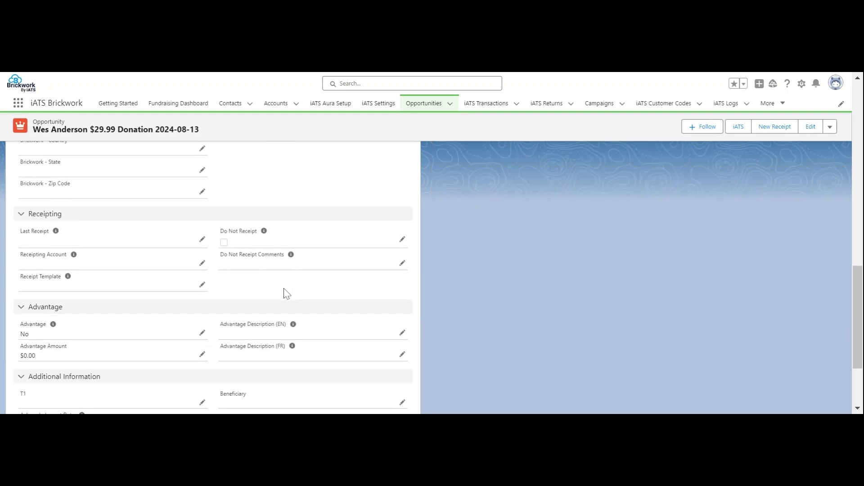
{"action": "scroll", "coordinate": [284, 293], "scroll_direction": "up", "scroll_amount": 14}
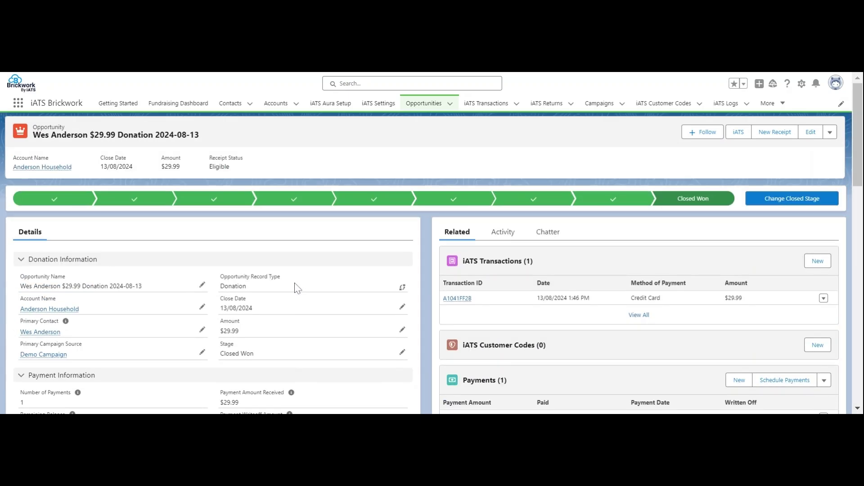
{"action": "scroll", "coordinate": [298, 288], "scroll_direction": "down", "scroll_amount": 2}
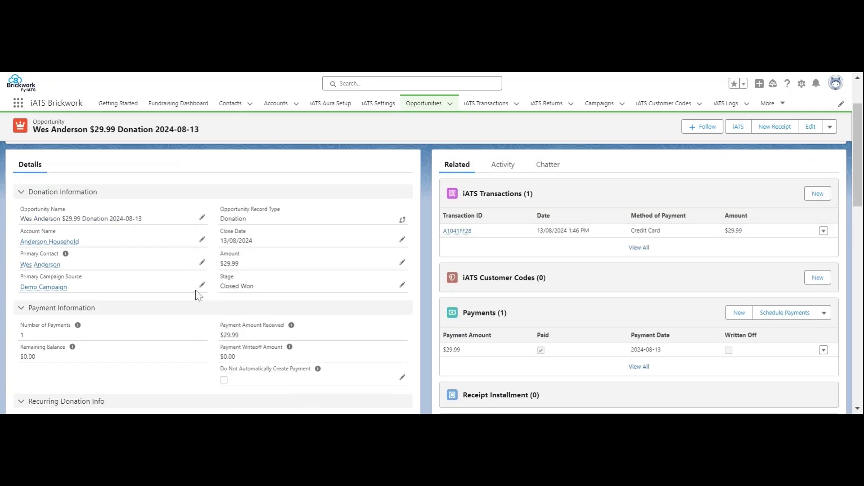
Step: Open the donation's primary contact and review its address, donation overview and related records
{"action": "left_click", "coordinate": [38, 266]}
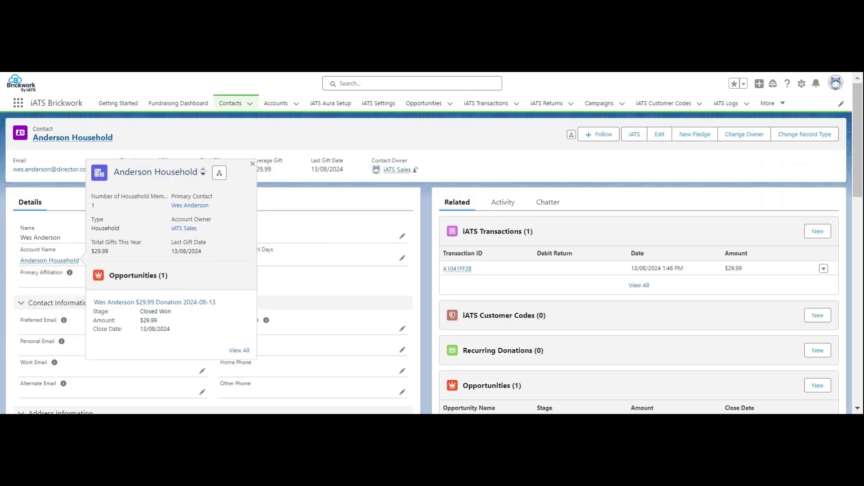
{"action": "scroll", "coordinate": [423, 195], "scroll_direction": "down", "scroll_amount": 3}
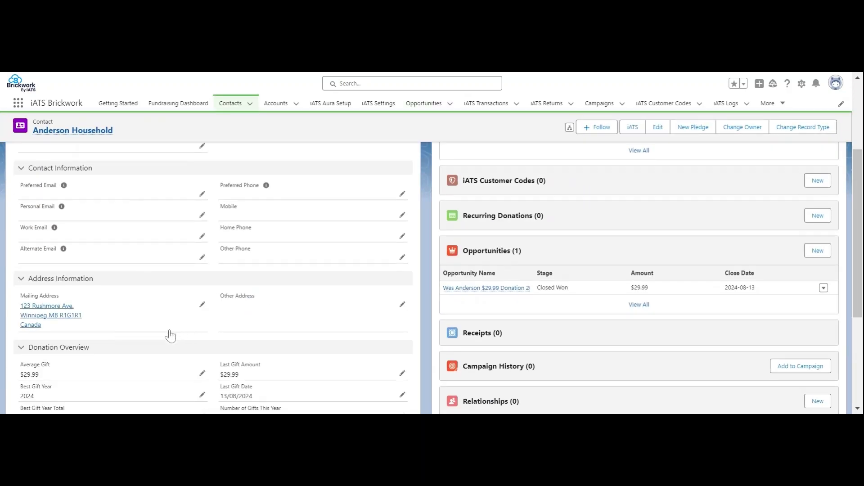
{"action": "scroll", "coordinate": [342, 272], "scroll_direction": "down", "scroll_amount": 4}
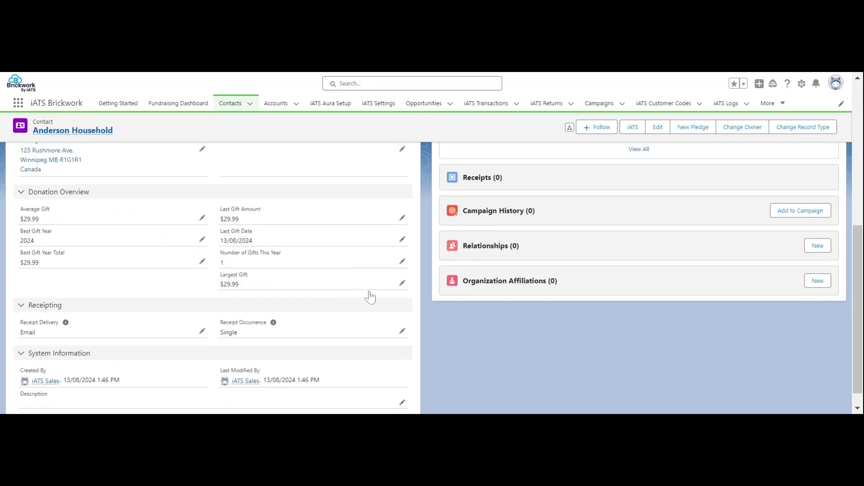
{"action": "scroll", "coordinate": [371, 296], "scroll_direction": "up", "scroll_amount": 6}
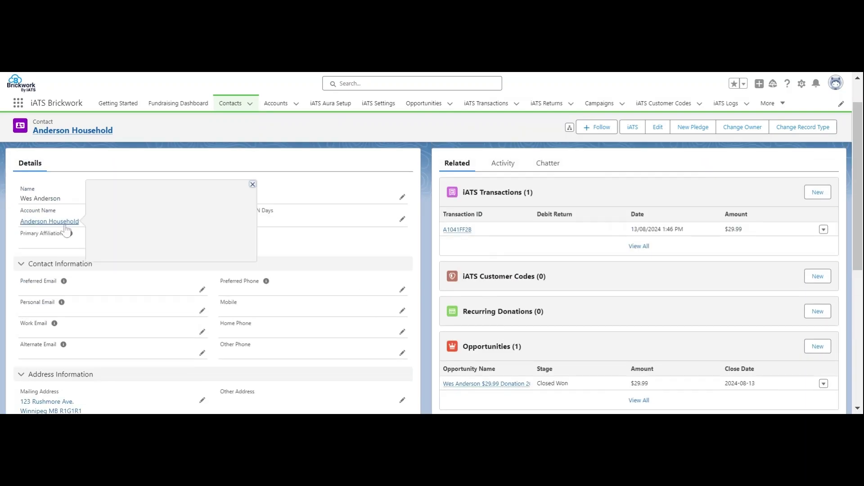
Step: Open the contact's household account and review its address, donation information and donation totals
{"action": "left_click", "coordinate": [66, 220]}
{"action": "scroll", "coordinate": [279, 229], "scroll_direction": "down", "scroll_amount": 2}
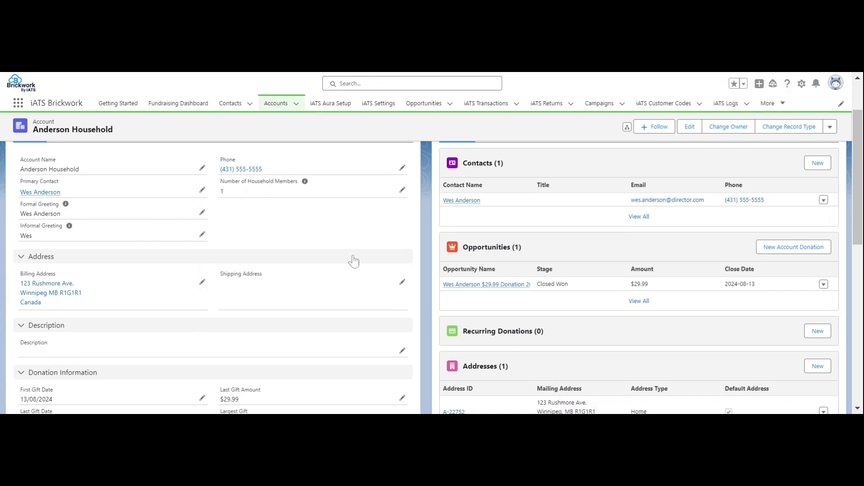
{"action": "scroll", "coordinate": [267, 301], "scroll_direction": "down", "scroll_amount": 3}
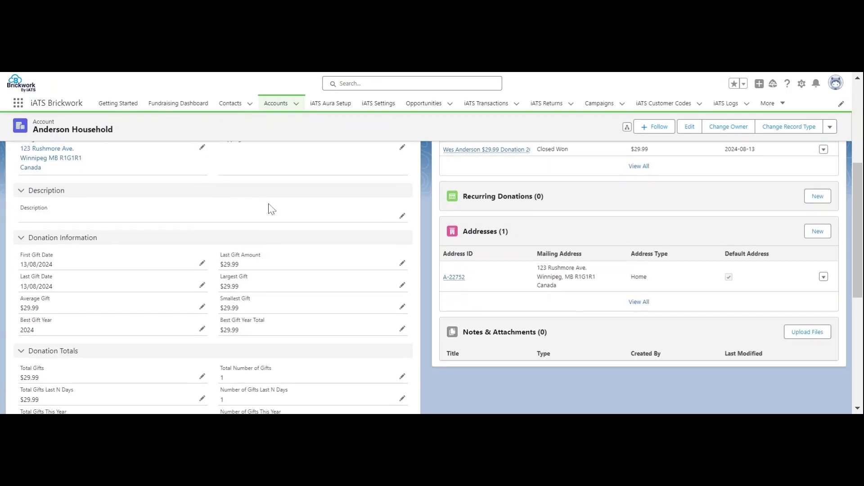
{"action": "scroll", "coordinate": [347, 246], "scroll_direction": "down", "scroll_amount": 1}
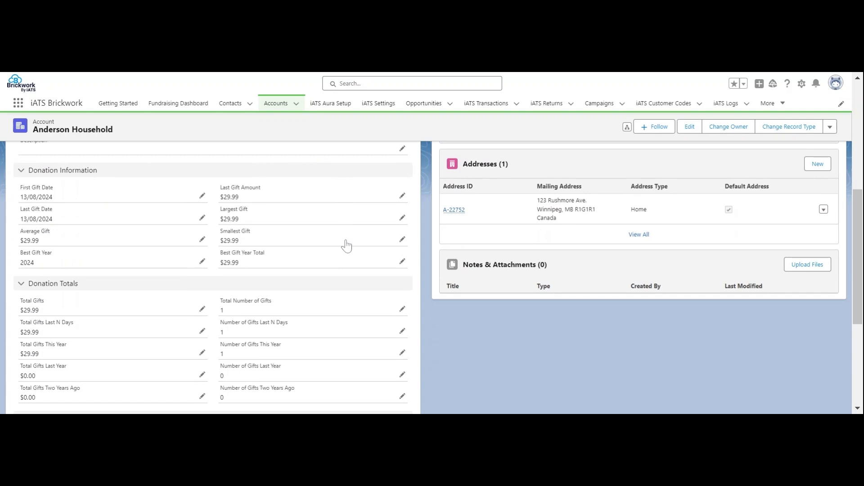
{"action": "scroll", "coordinate": [346, 246], "scroll_direction": "up", "scroll_amount": 1}
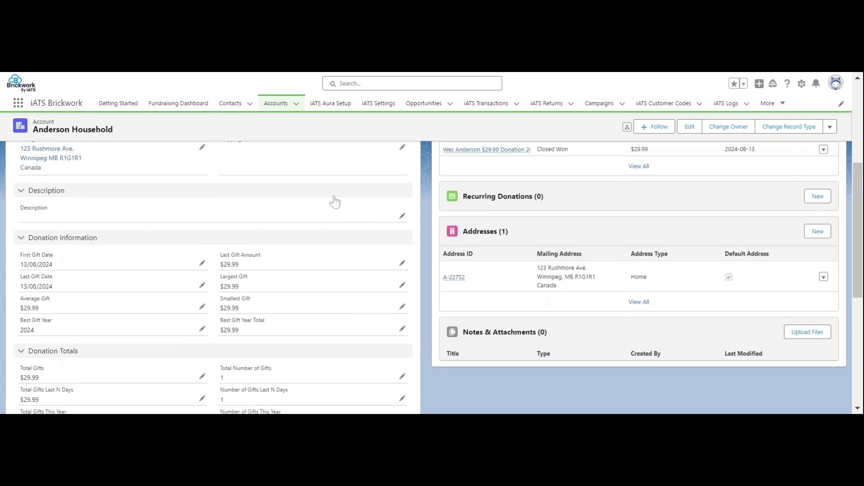